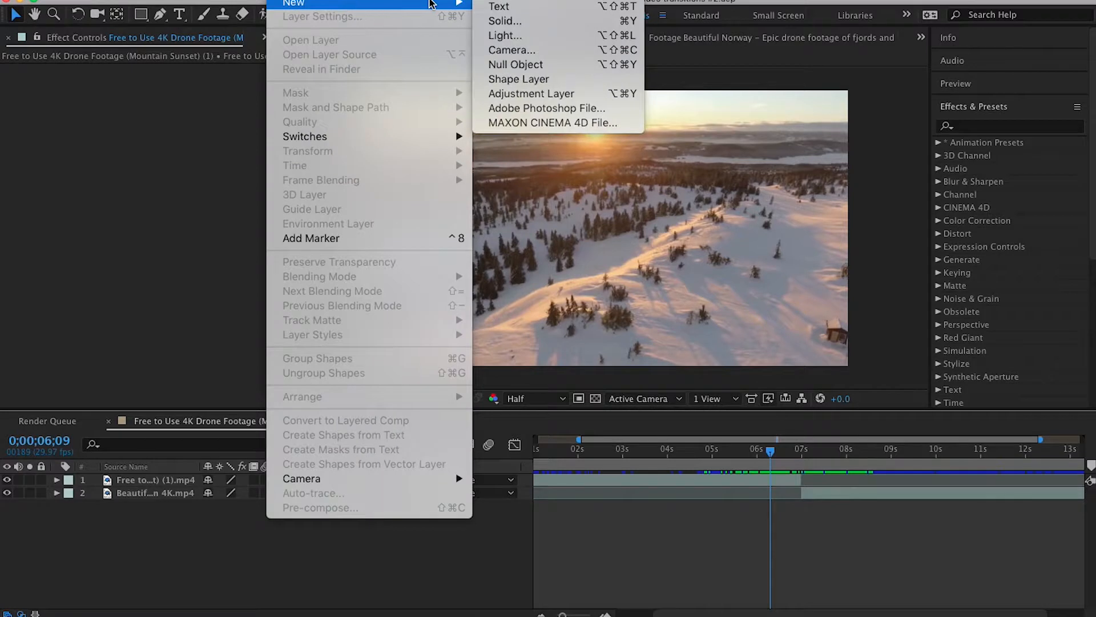
- Create an adjustment layer above both clips and apply the Optics Compensation effect to it
click(523, 93)
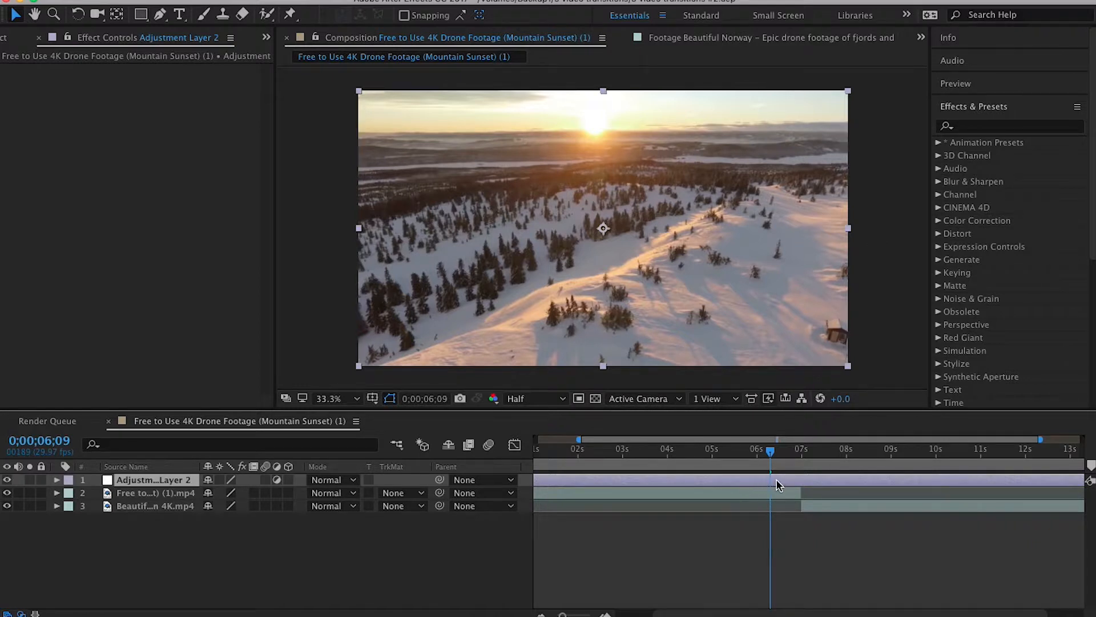
click(971, 127)
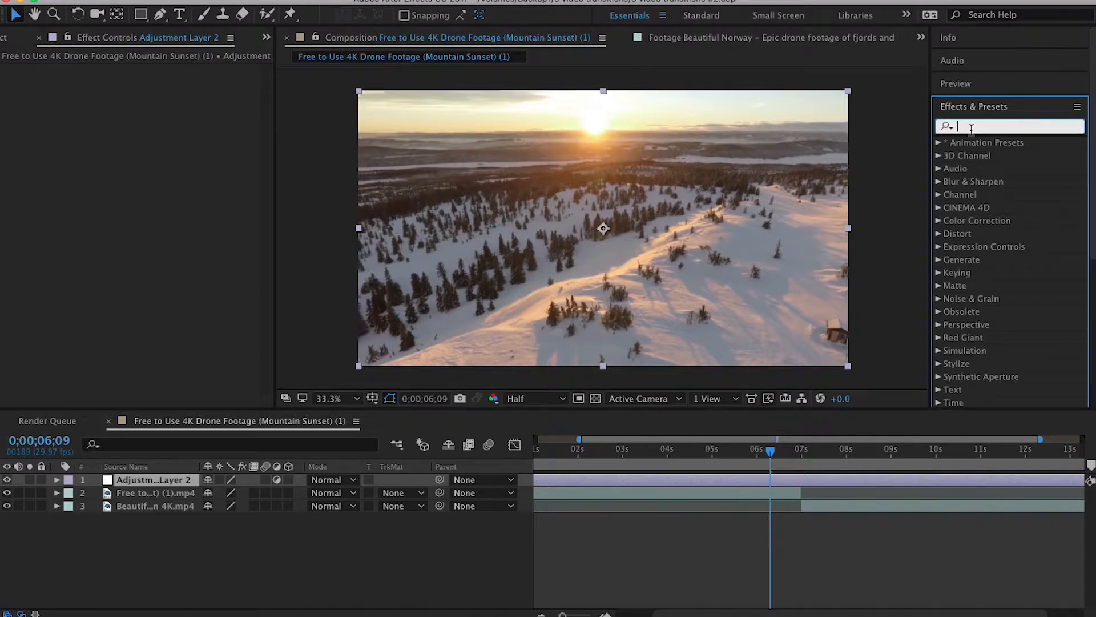
text(optics)
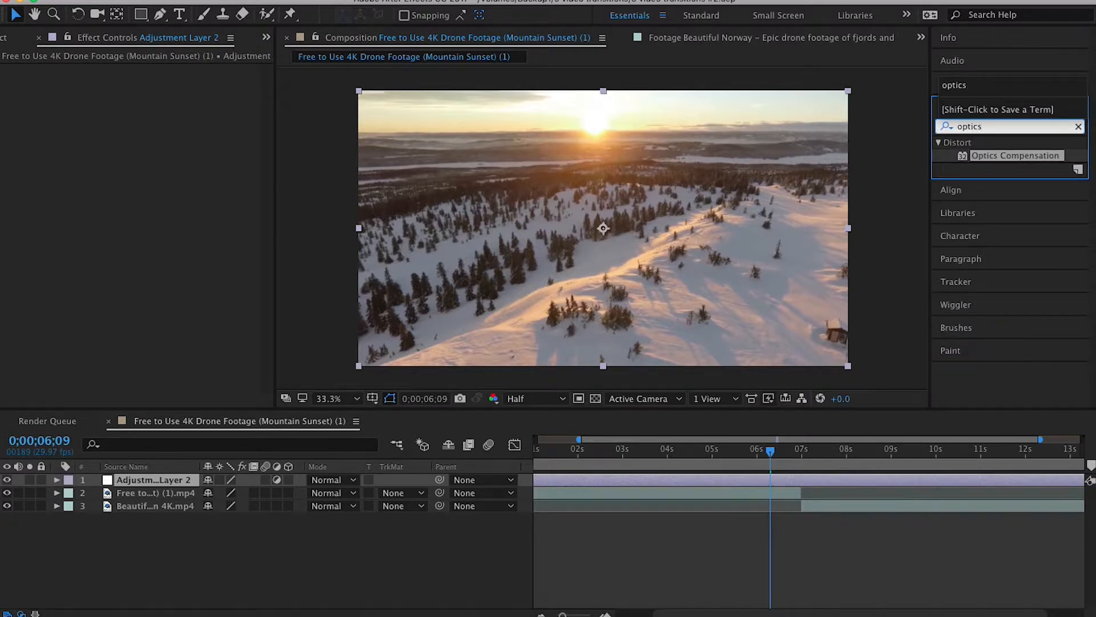
drag(1018, 156, 588, 481)
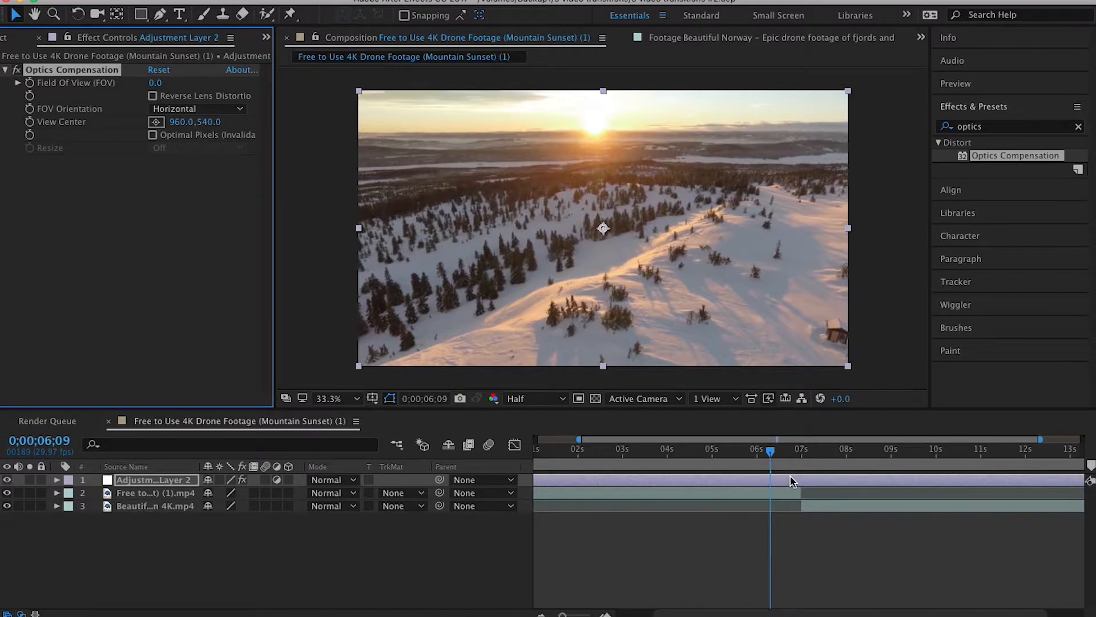
- Start Field Of View keyframes on the adjustment layer at 0;00;06;15 and enable Reverse Lens Distortion
key(equal)
key(equal)
key(equal)
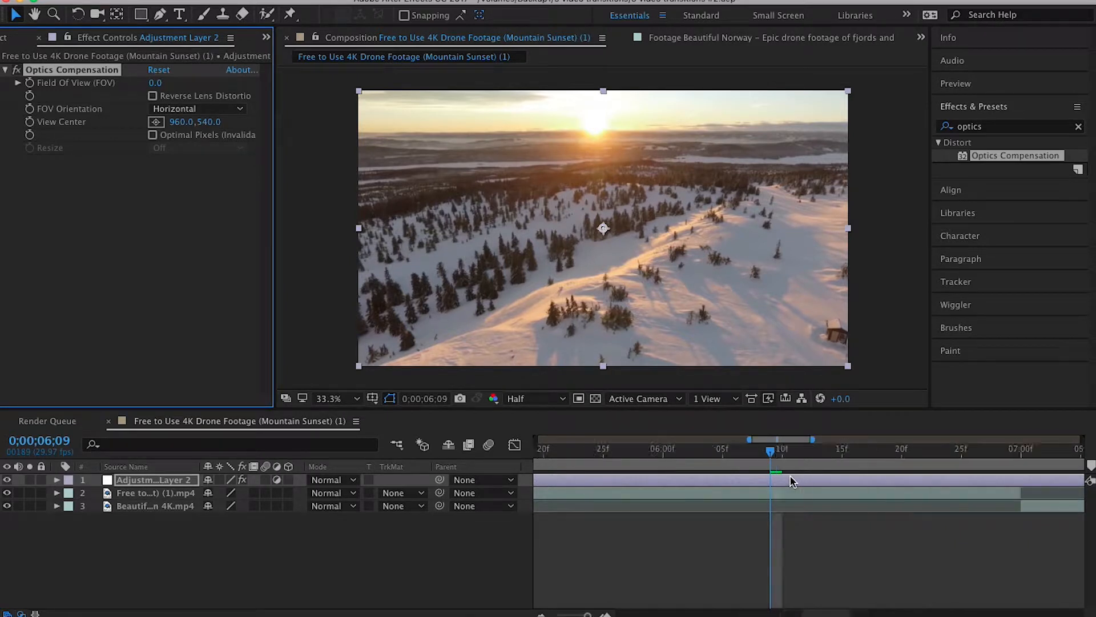
click(842, 451)
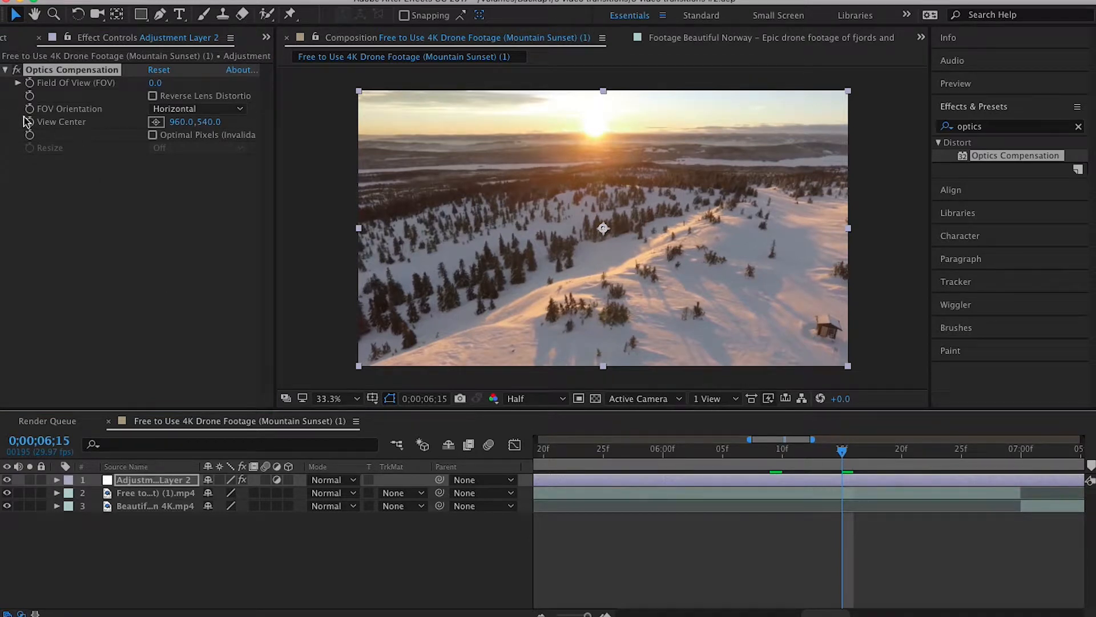
click(29, 83)
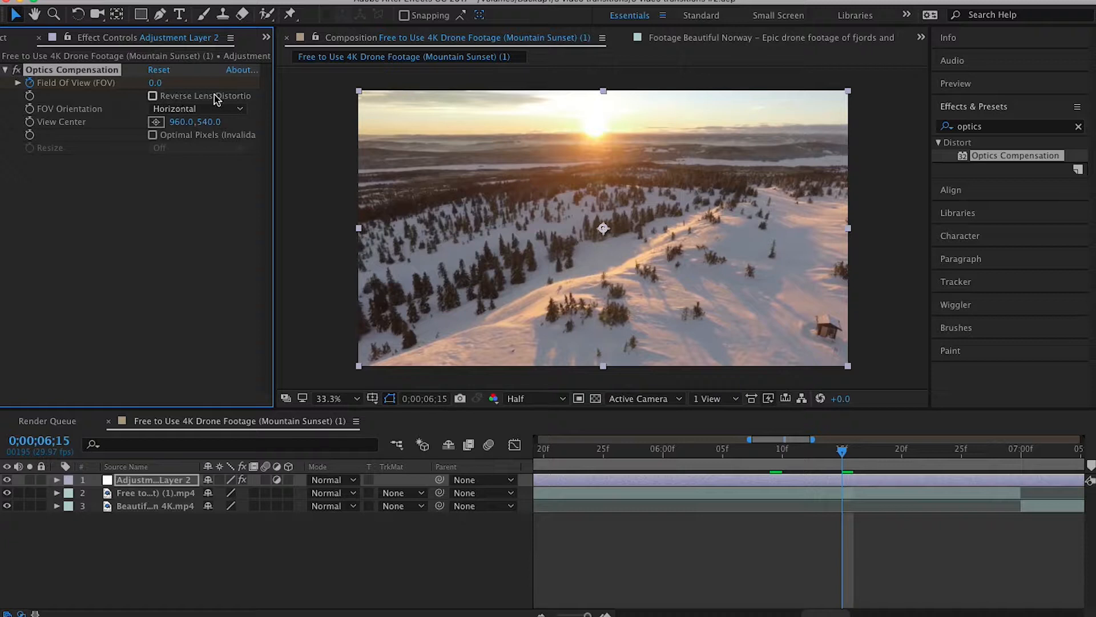
click(152, 96)
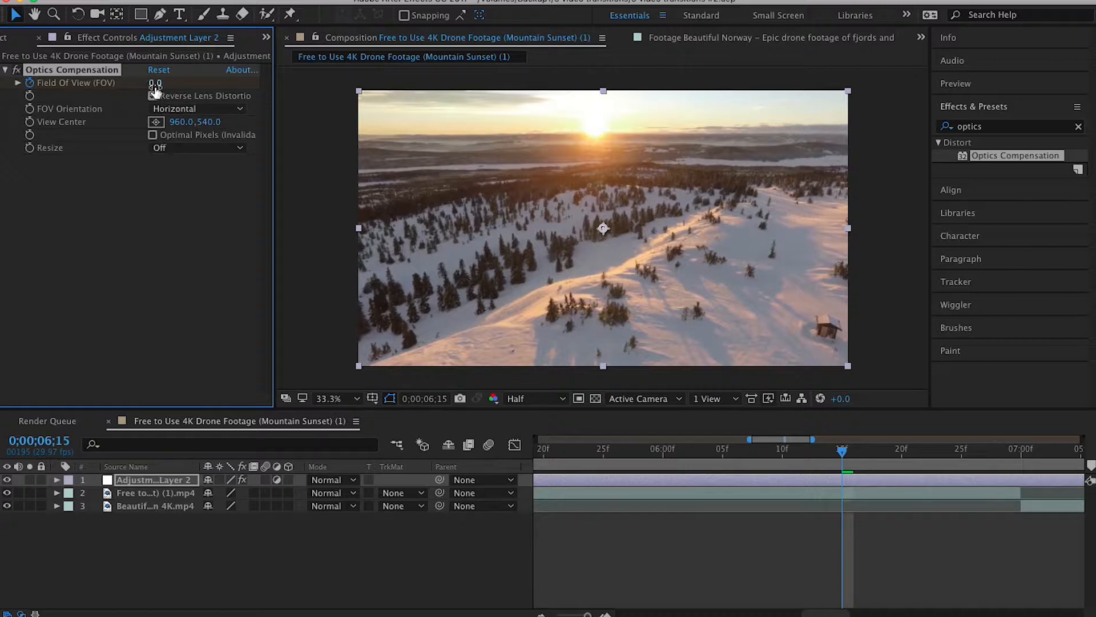
- Keyframe the Optics Compensation Field Of View at 95.2 at 0;00;06;27, just before the cut
drag(844, 457, 990, 453)
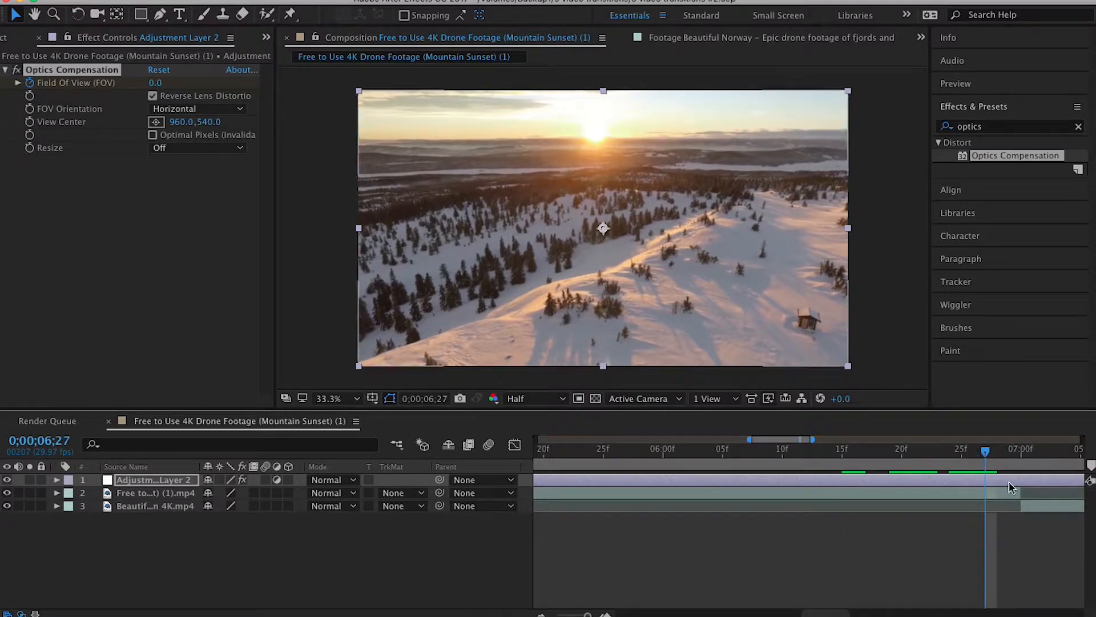
drag(155, 85, 828, 74)
drag(158, 84, 284, 87)
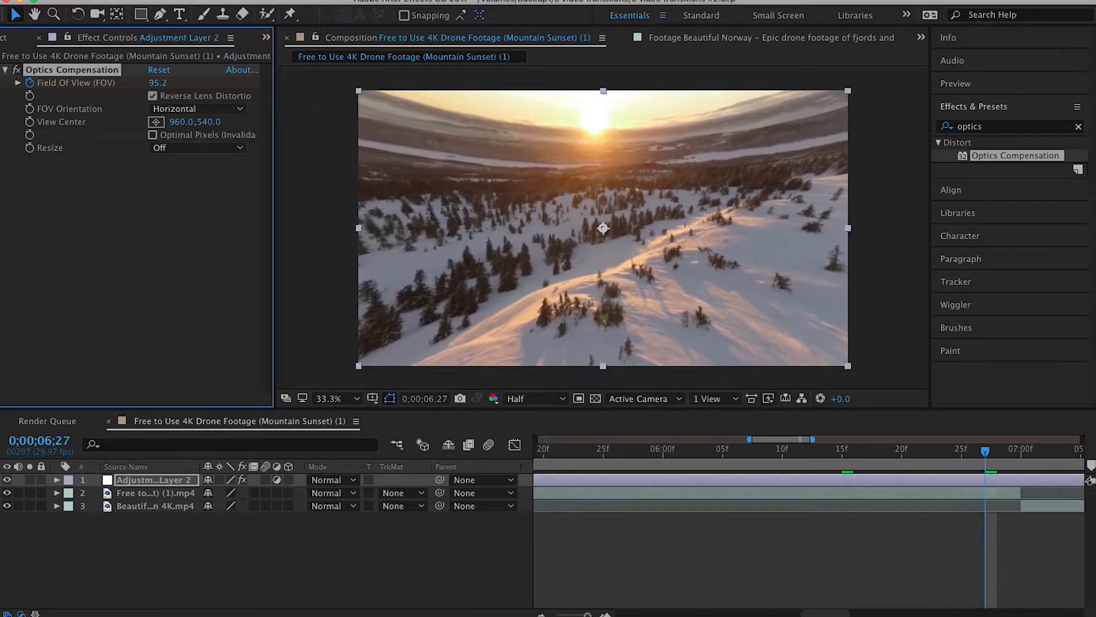
- Reveal the adjustment layer's effect keyframes and set Field Of View to 0 at 0;00;07;05, after the cut
drag(836, 615, 863, 611)
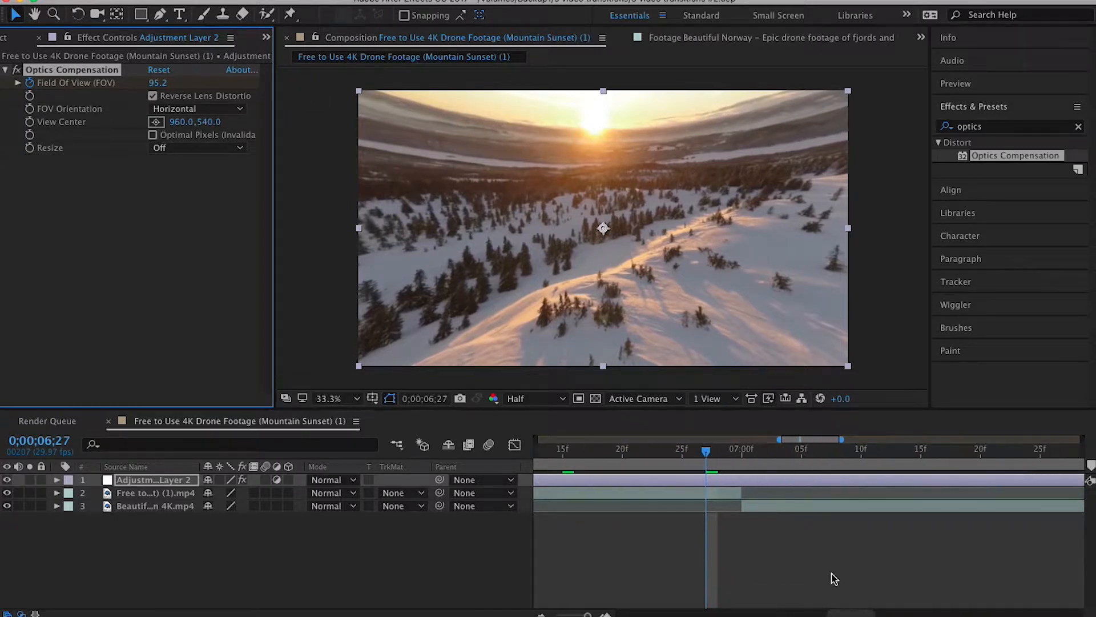
drag(710, 453, 789, 455)
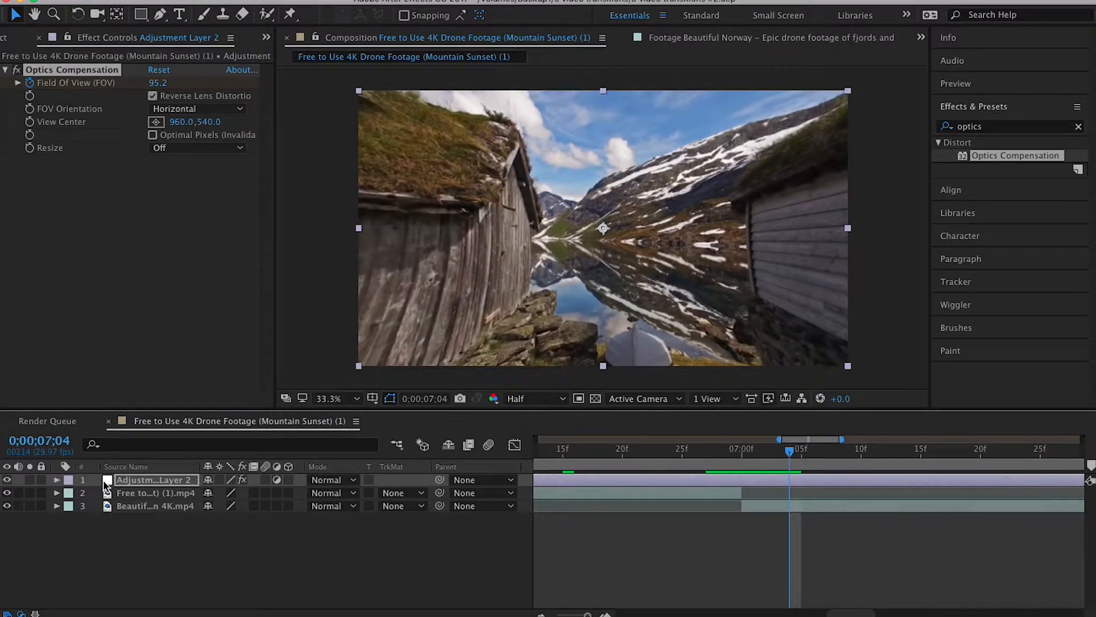
click(57, 481)
click(68, 494)
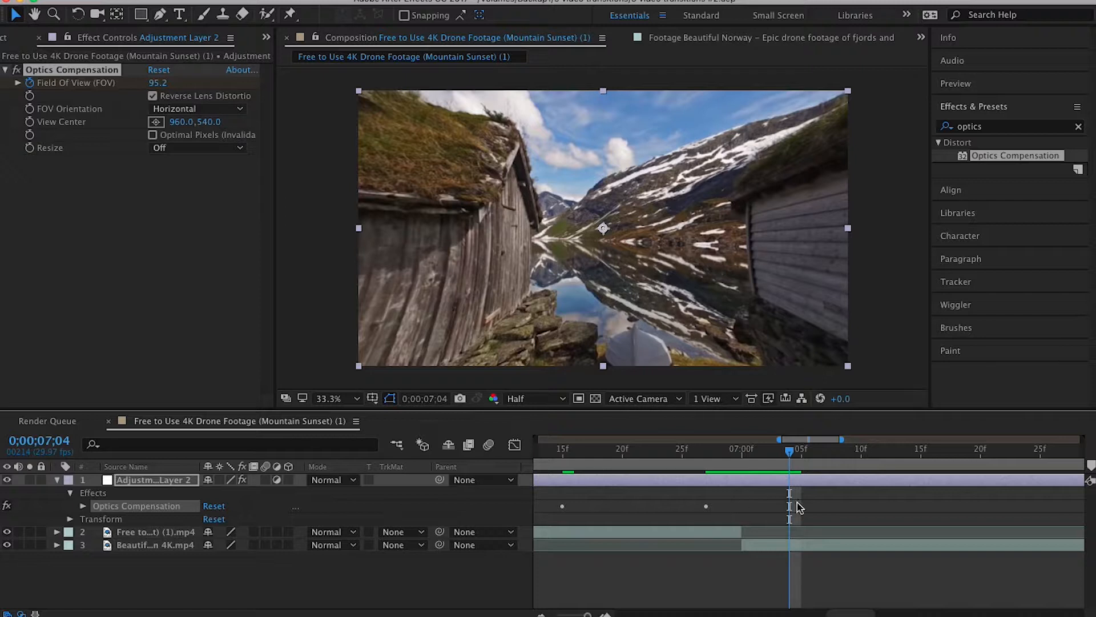
drag(789, 460, 802, 457)
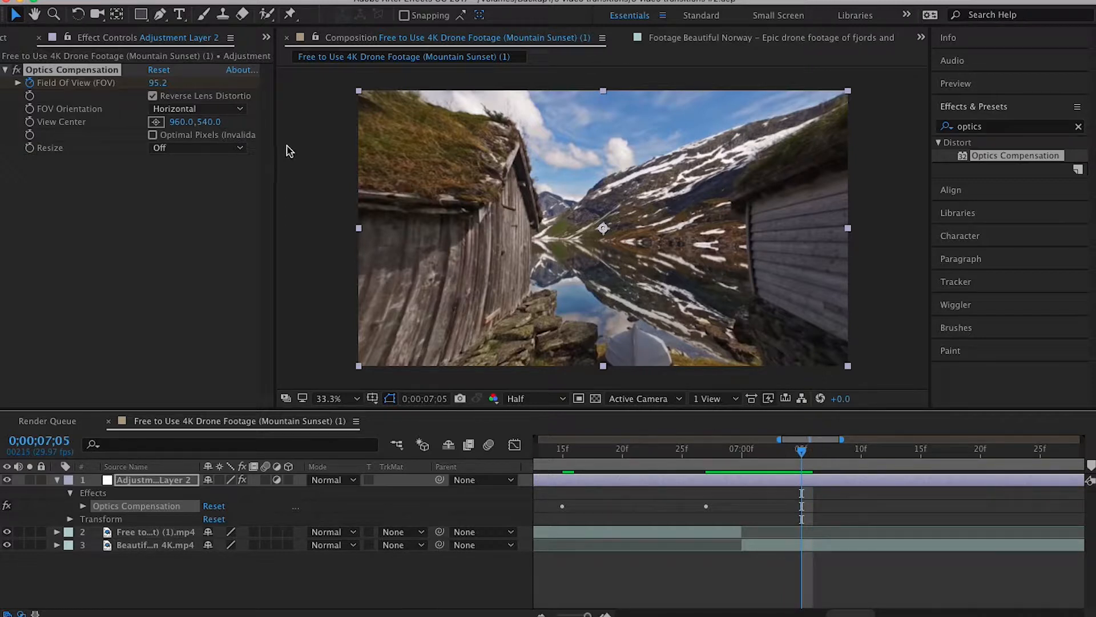
click(158, 84)
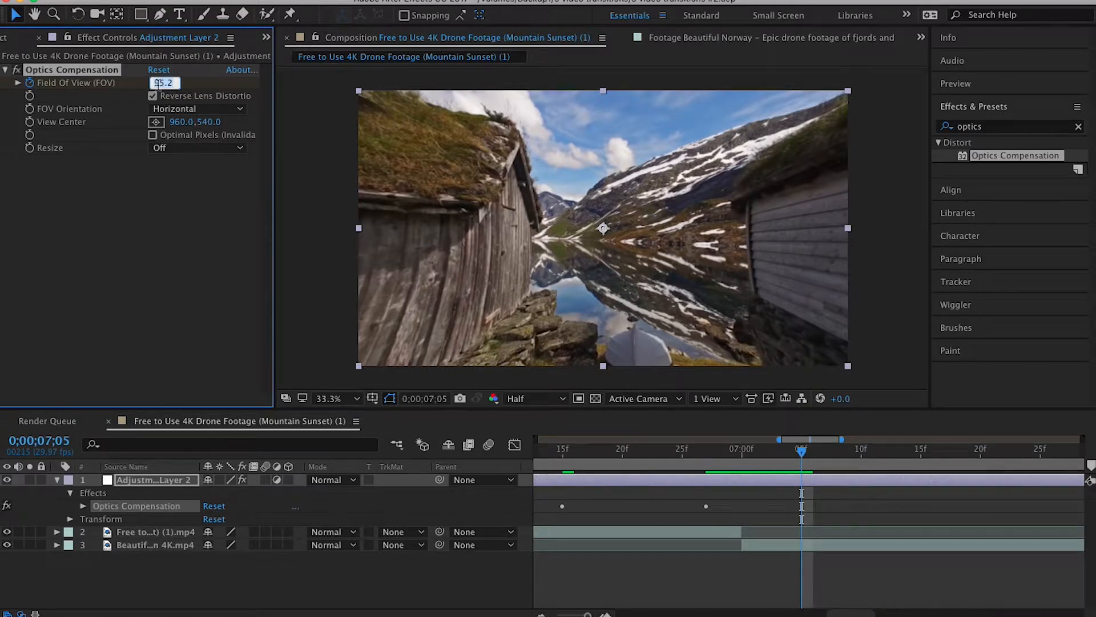
key(Return)
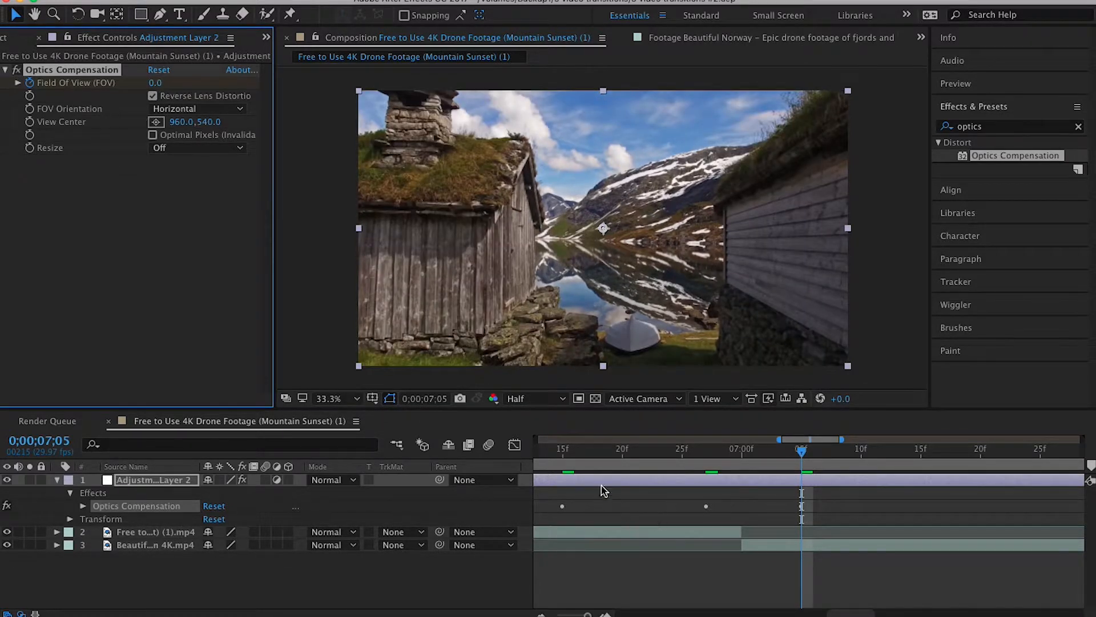
- Preview the lens distortion transition twice from 0;00;06;08
click(551, 451)
click(549, 454)
drag(549, 454, 626, 456)
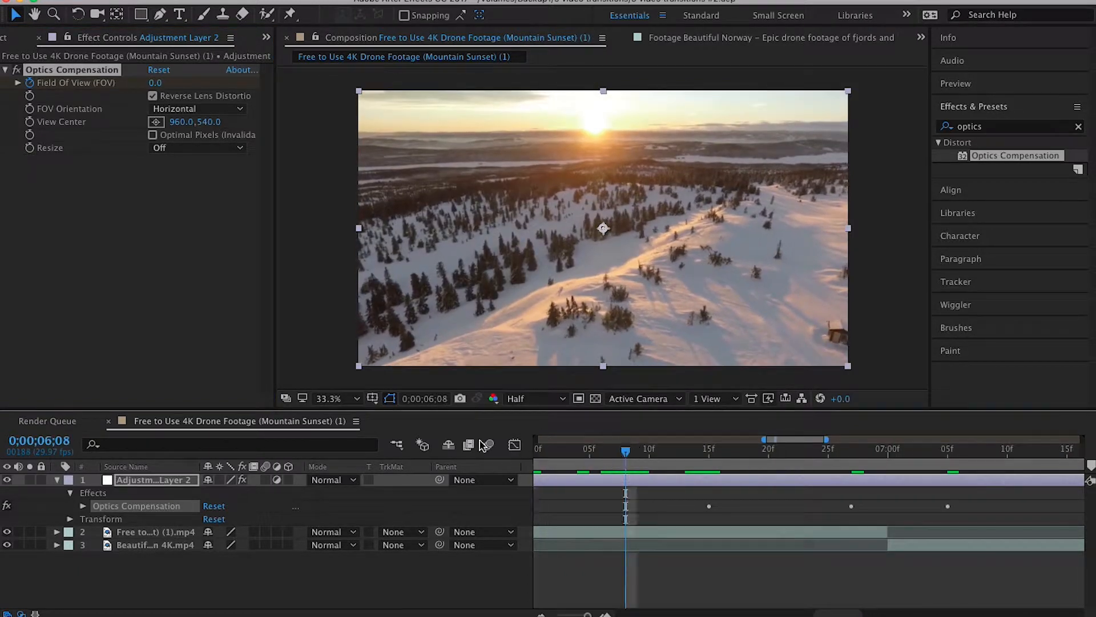
key(space)
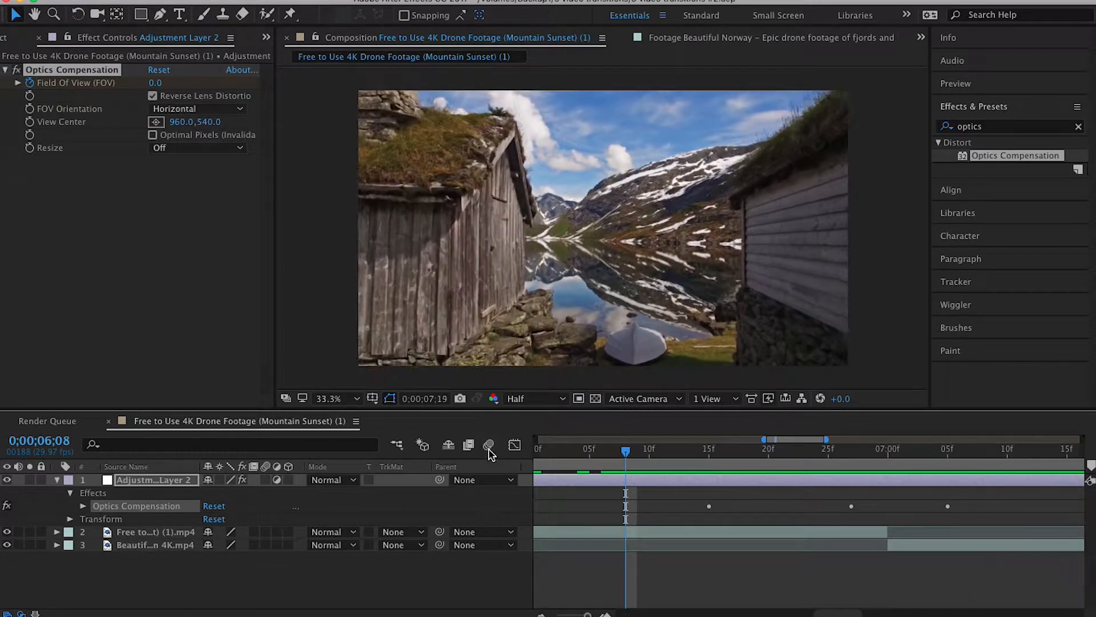
click(611, 454)
drag(612, 454, 625, 455)
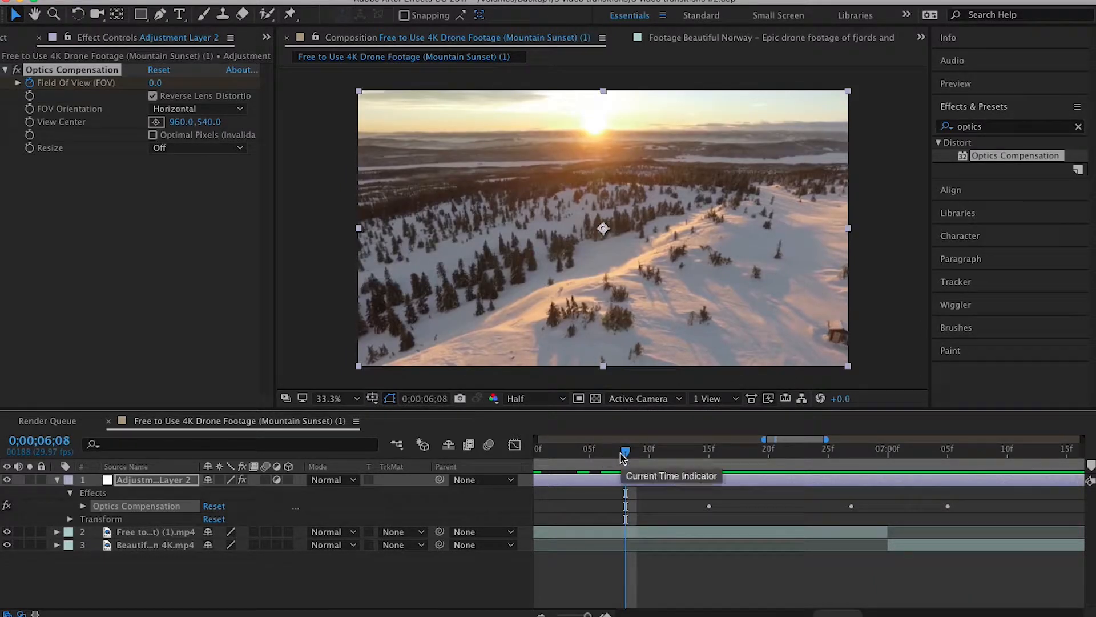
key(space)
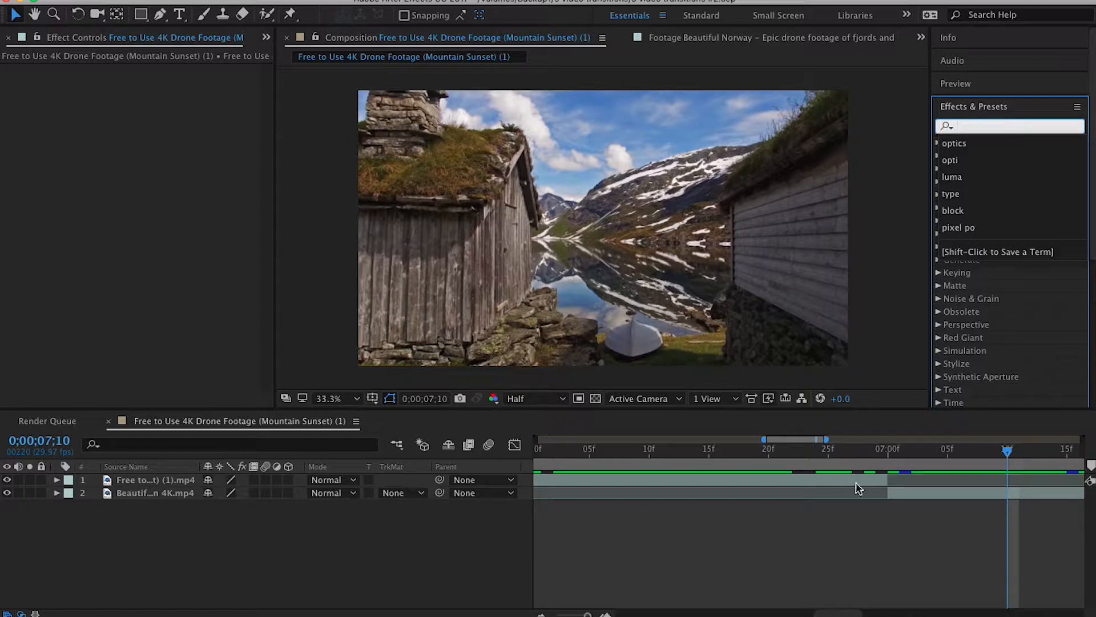
- Extend the start of the Beautiful Norway clip back to 0;00;06;22 so it overlaps the end of the Mountain Sunset clip
click(855, 452)
drag(852, 455, 876, 454)
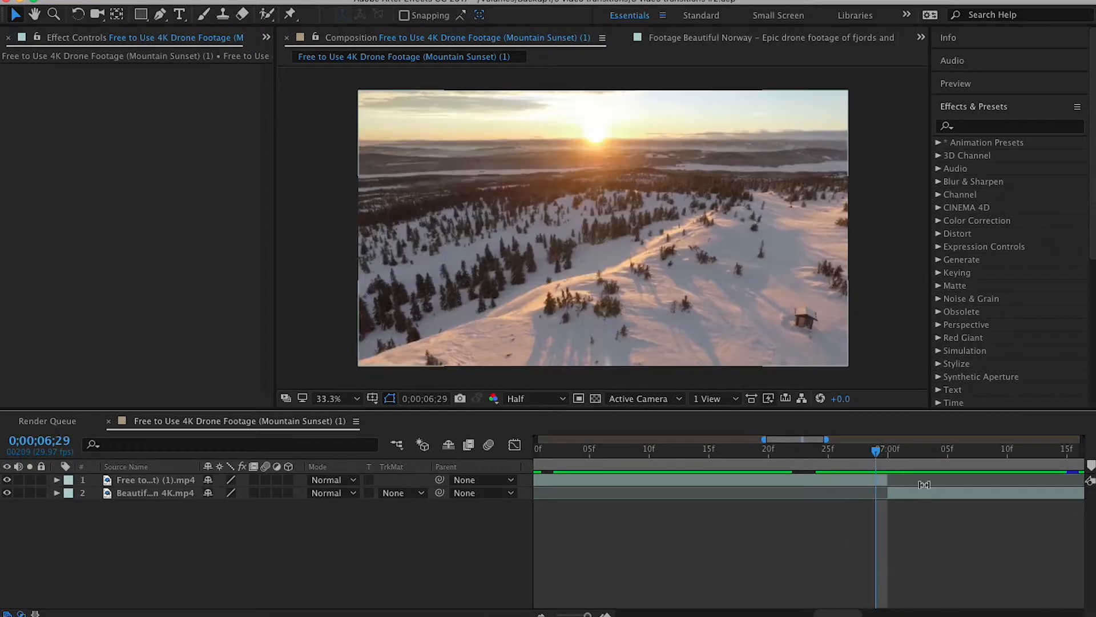
click(925, 491)
drag(895, 492, 883, 491)
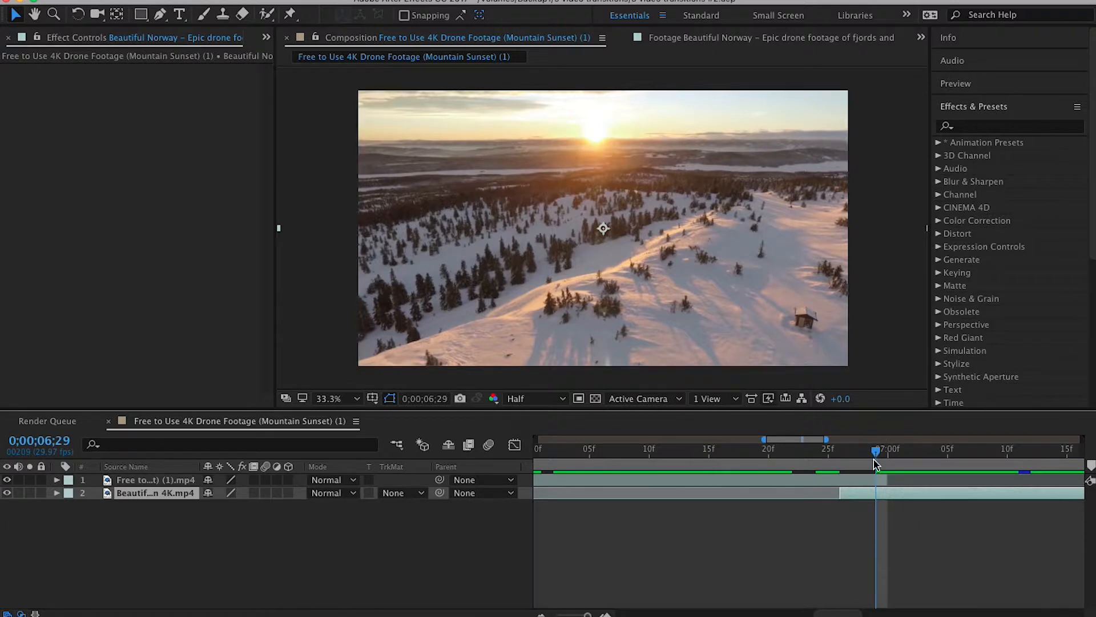
mouse_move(876, 454)
mouse_down()
mouse_move(829, 452)
mouse_move(888, 453)
mouse_up()
mouse_move(924, 493)
mouse_down()
mouse_move(905, 489)
mouse_move(947, 496)
mouse_move(916, 499)
mouse_up()
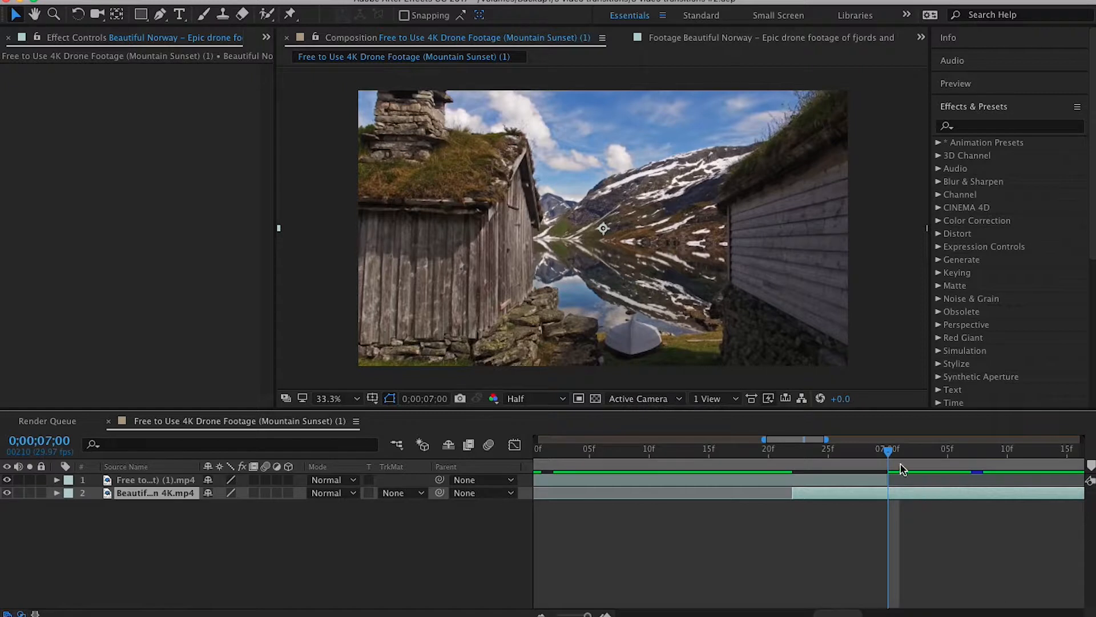
- Split the Mountain Sunset clip at 0;00;06;22, where the overlap with the second clip begins
click(796, 456)
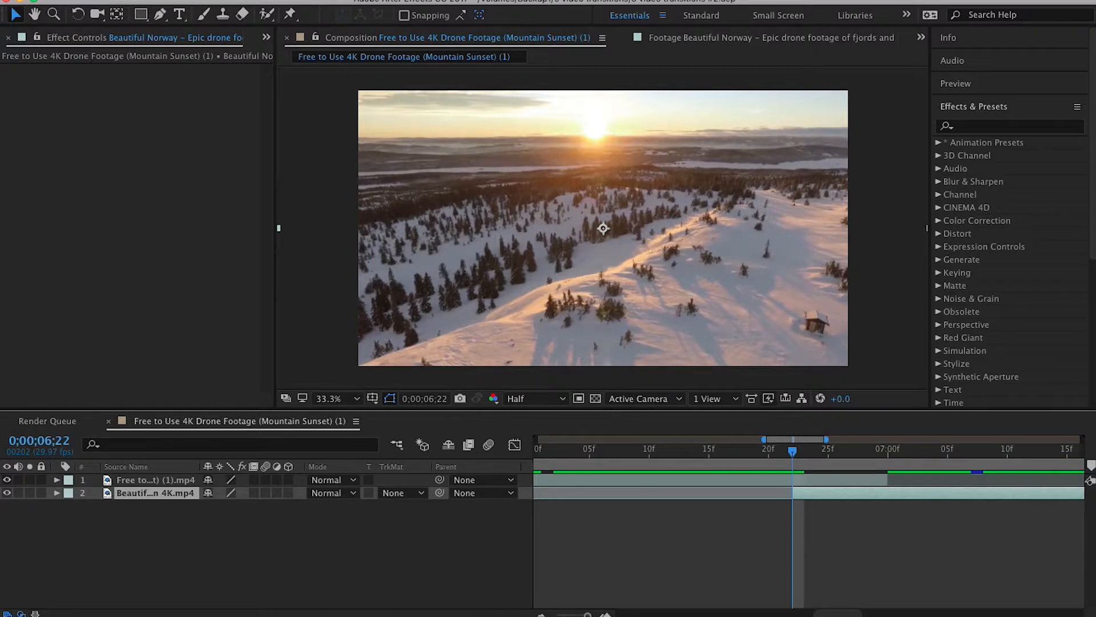
key(super+shift+a)
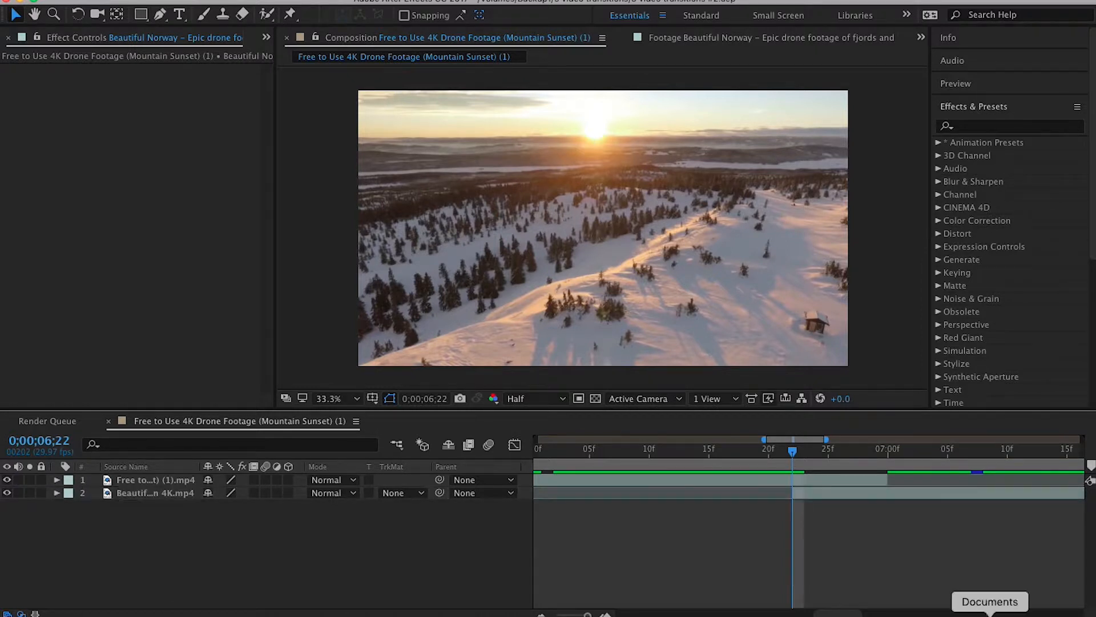
click(822, 482)
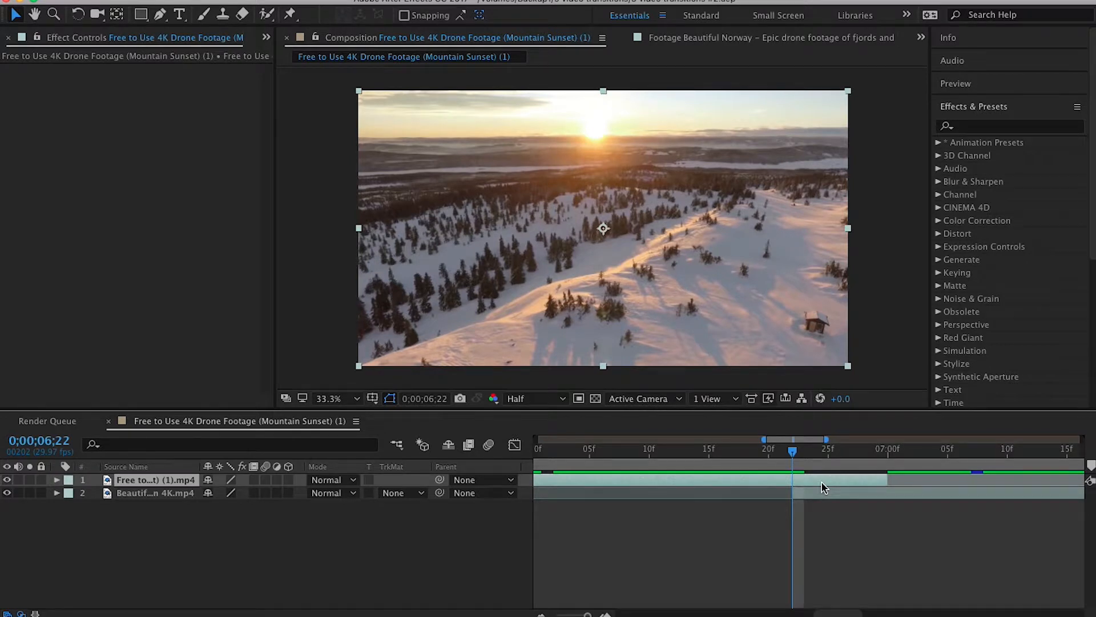
key(super+shift+d)
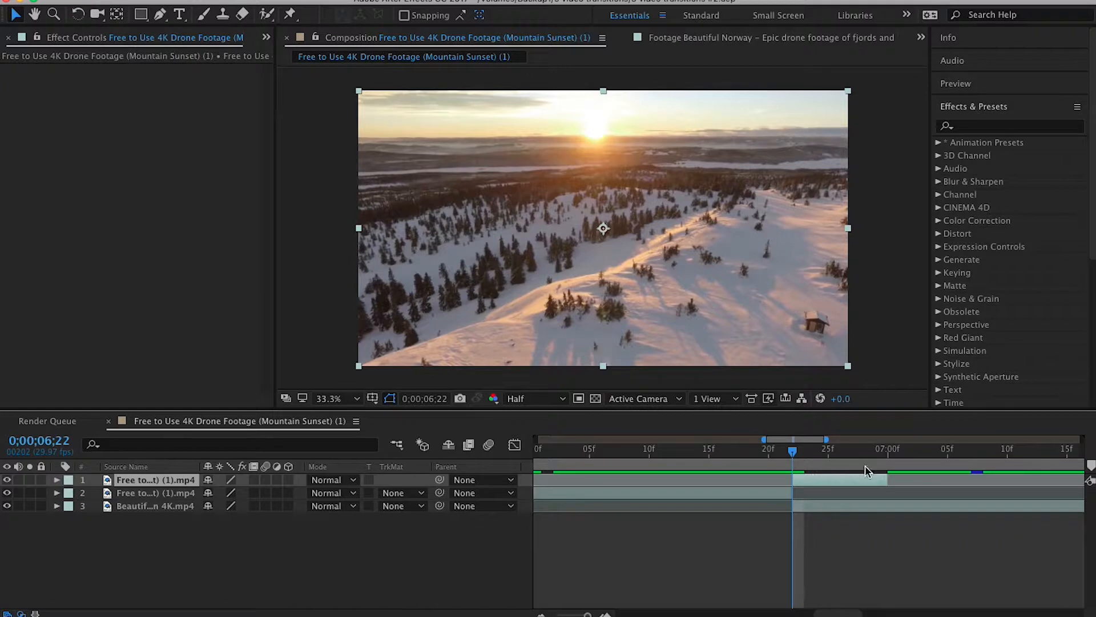
mouse_move(791, 453)
mouse_down()
mouse_move(881, 456)
mouse_move(794, 451)
mouse_up()
- Find the Luma Key effect and apply it to the short split-off Mountain Sunset segment
click(980, 131)
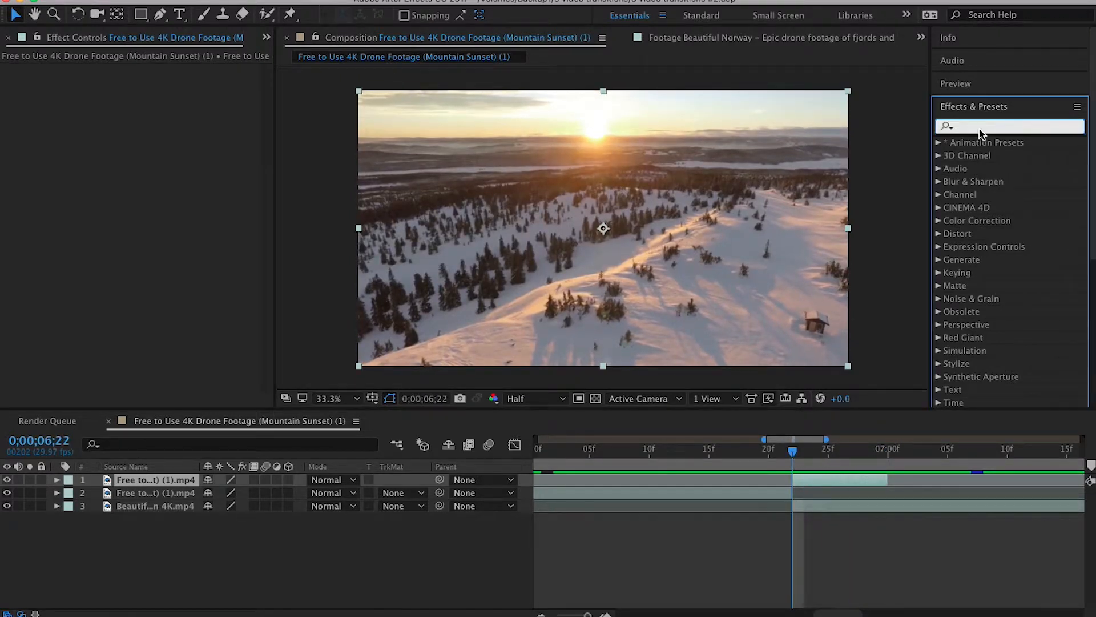
text(luma)
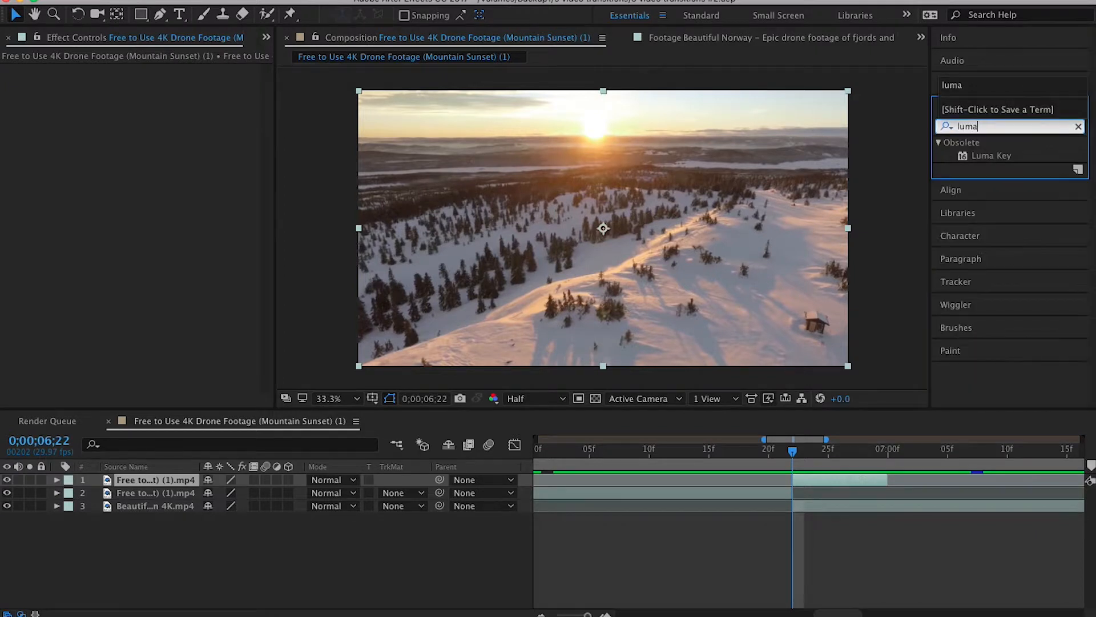
click(989, 157)
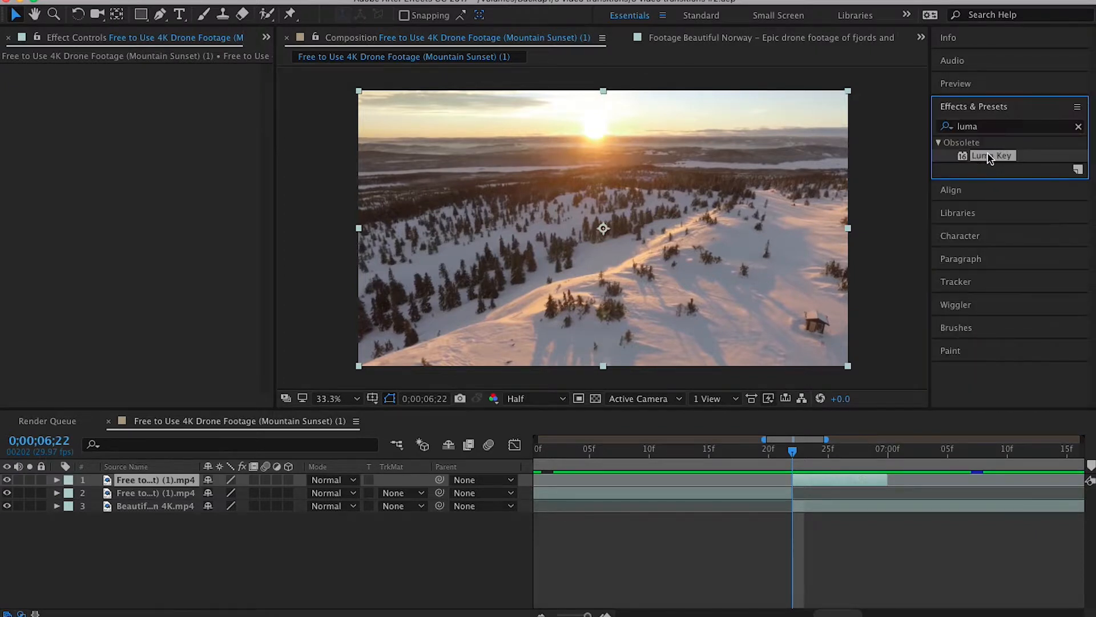
drag(990, 158, 183, 478)
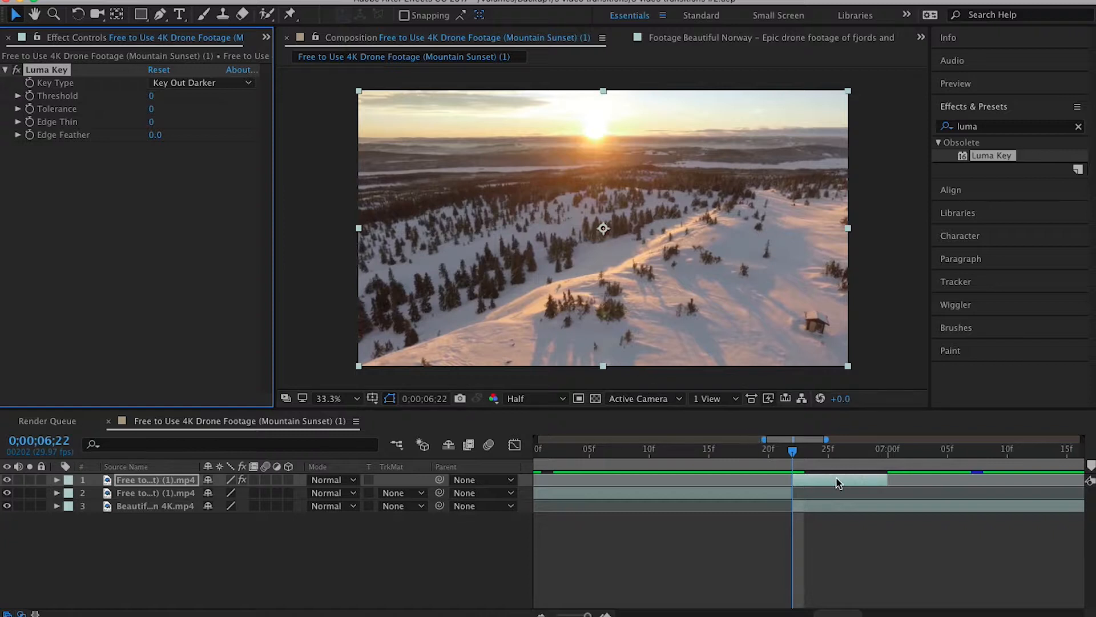
- Expand the split segment's properties, go to 0;00;06;27 and choose Key Out Darker as the Luma Key's key type
click(55, 480)
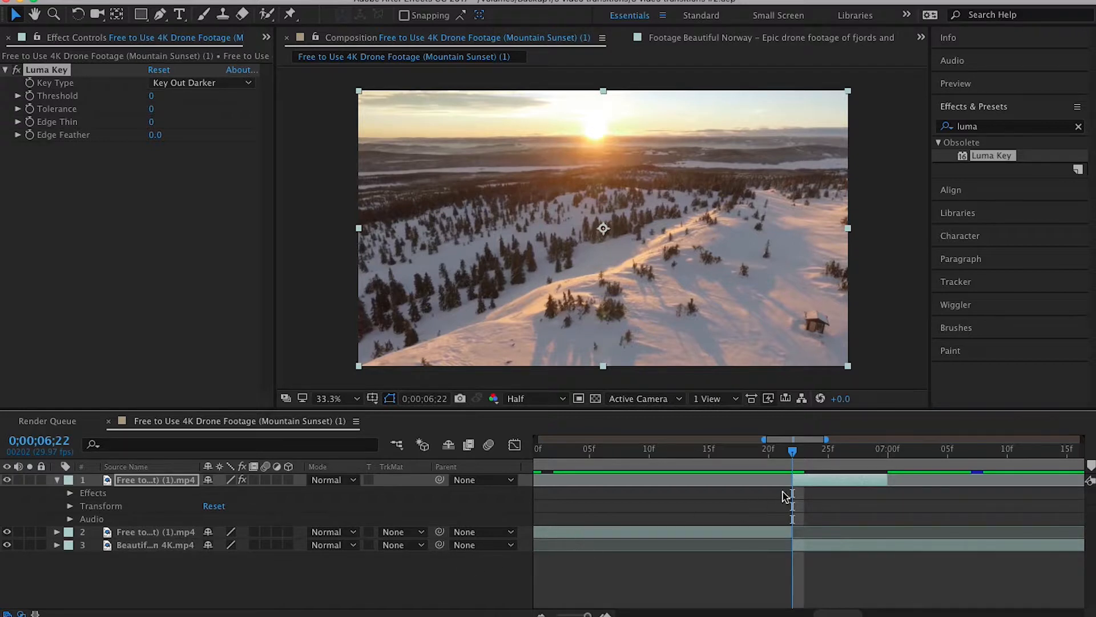
drag(796, 461, 852, 457)
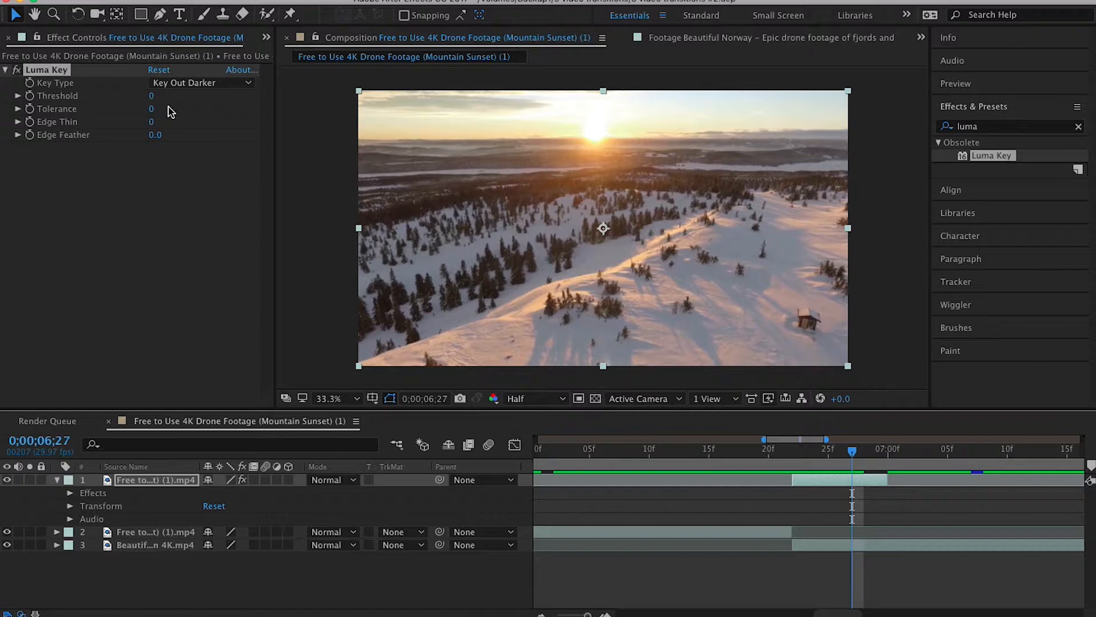
click(221, 84)
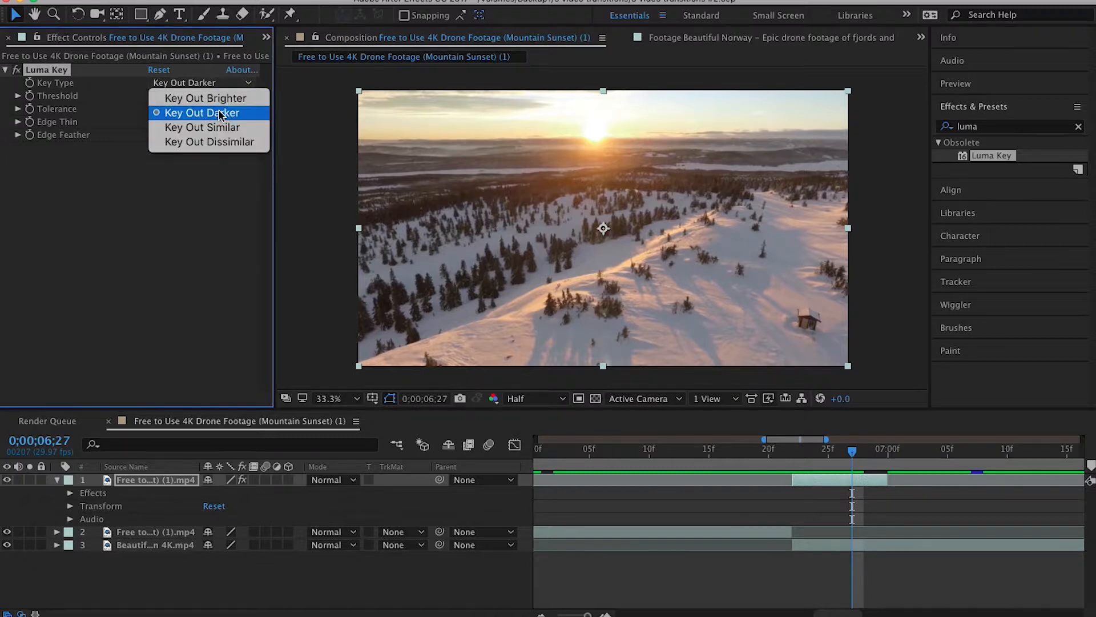
click(217, 113)
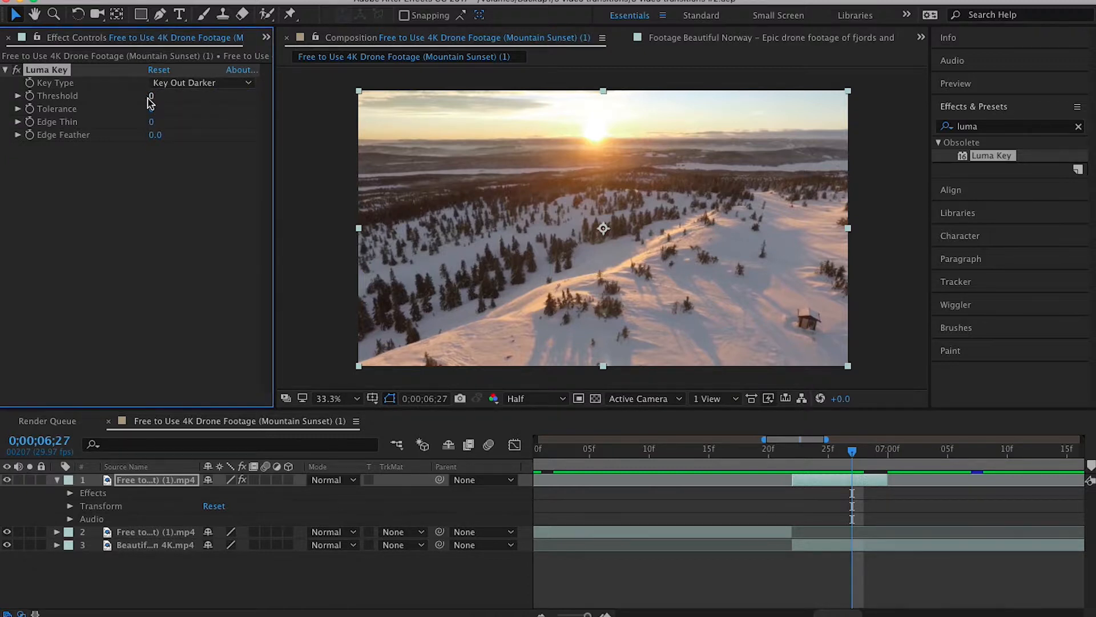
- Keyframe the Luma Key's Threshold on the split segment with 100 at 0;00;06;27 and 0 at 0;00;06;22
click(29, 97)
drag(153, 100, 236, 111)
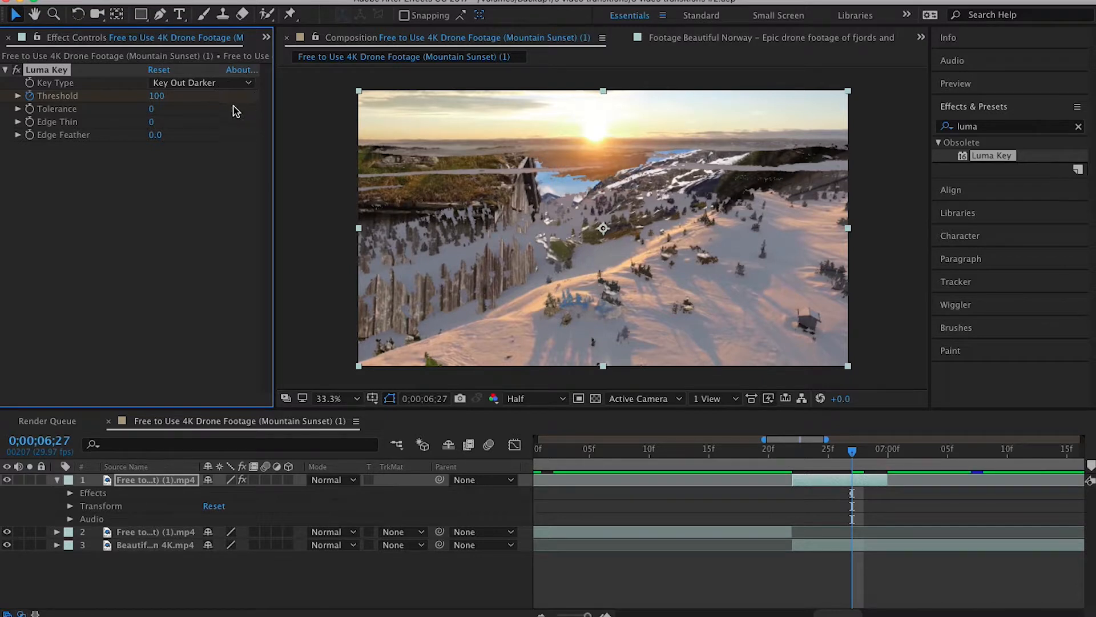
drag(854, 453, 793, 457)
click(160, 97)
text(0)
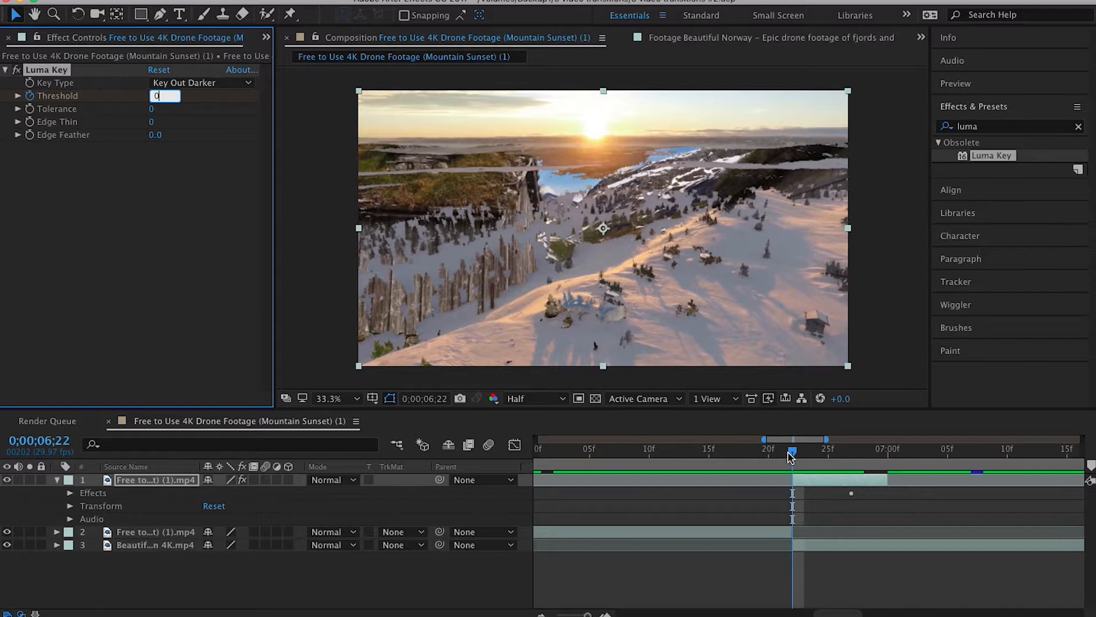
- Add a Threshold keyframe of 194 at 0;00;06;29, close to the end of the split segment
drag(792, 455, 885, 463)
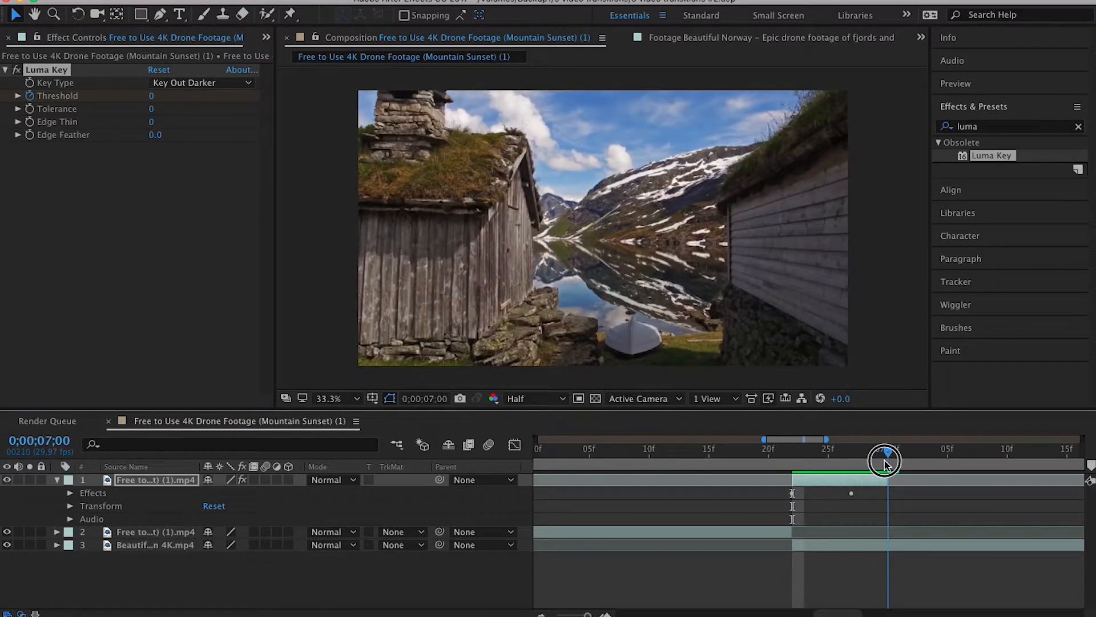
mouse_move(885, 462)
mouse_down()
mouse_move(861, 458)
mouse_move(869, 465)
mouse_up()
mouse_move(874, 465)
mouse_down()
mouse_move(839, 466)
mouse_move(877, 461)
mouse_up()
drag(158, 96, 238, 105)
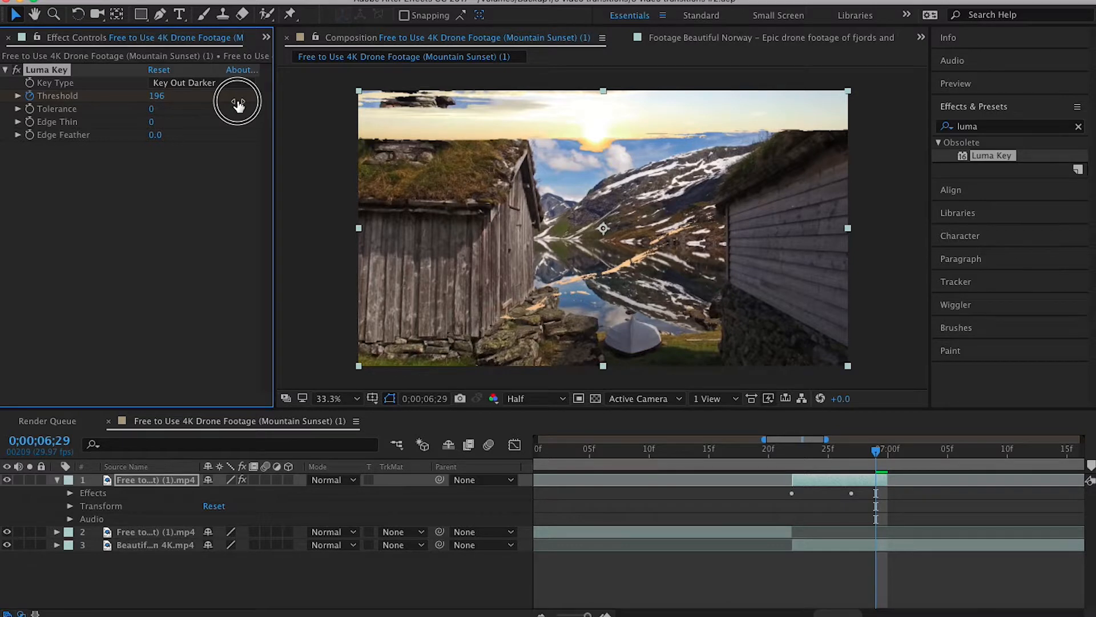
drag(238, 106, 238, 106)
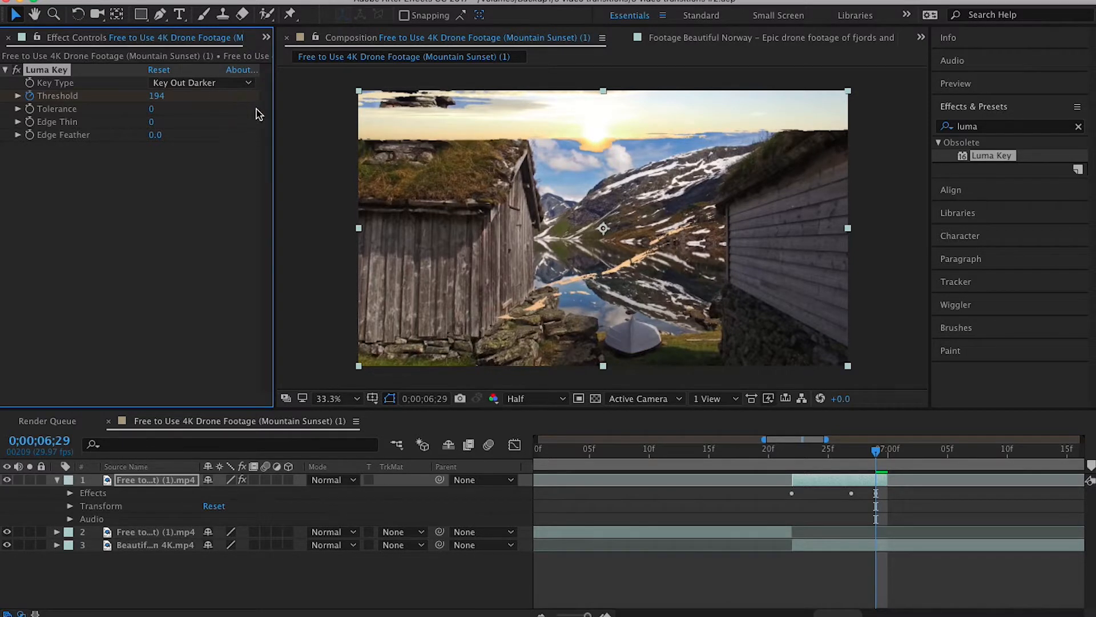
- Play back the Luma Key transition from shortly before the split segment begins
click(718, 438)
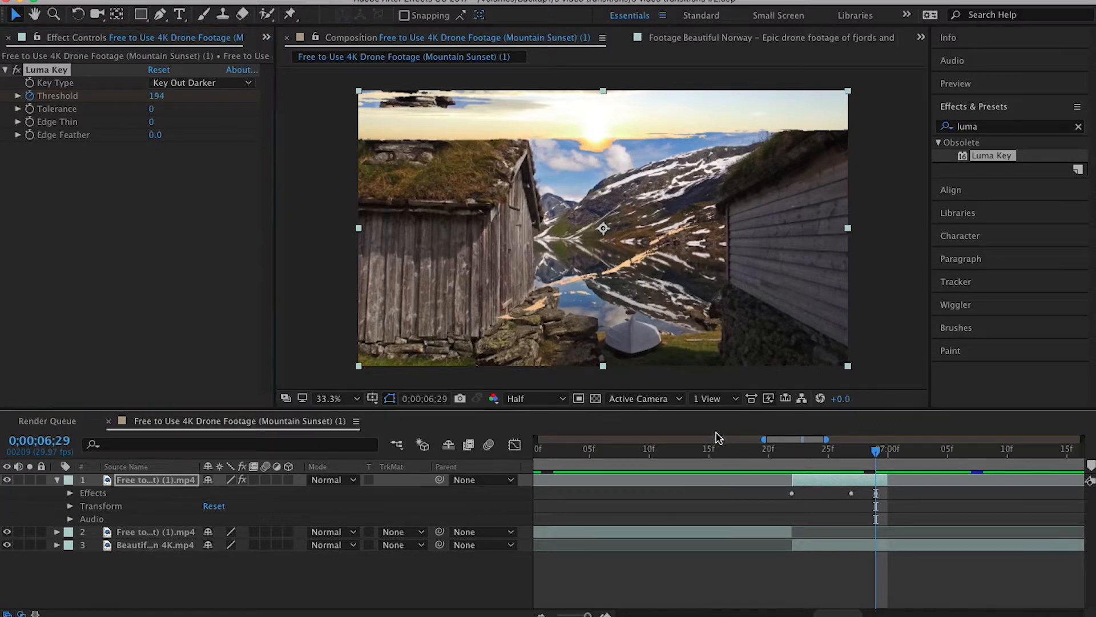
drag(875, 450, 715, 463)
key(space)
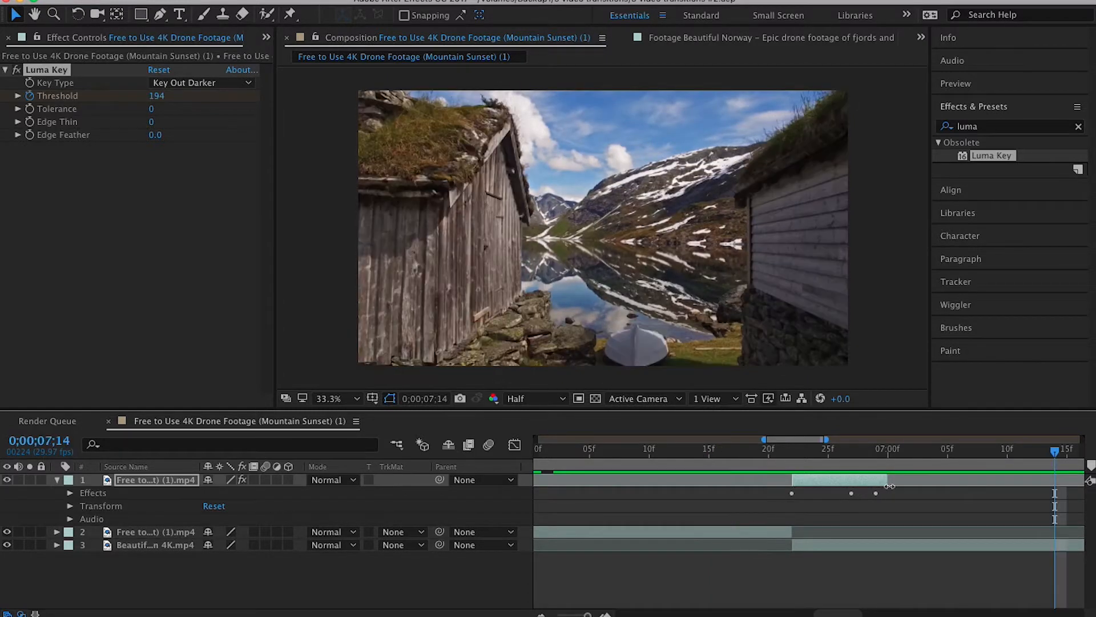
- Extend the split segment's end to about 0;00;07;12 and move its last two Threshold keyframes to about 0;00;07;06 and 0;00;07;11
drag(889, 484, 1030, 481)
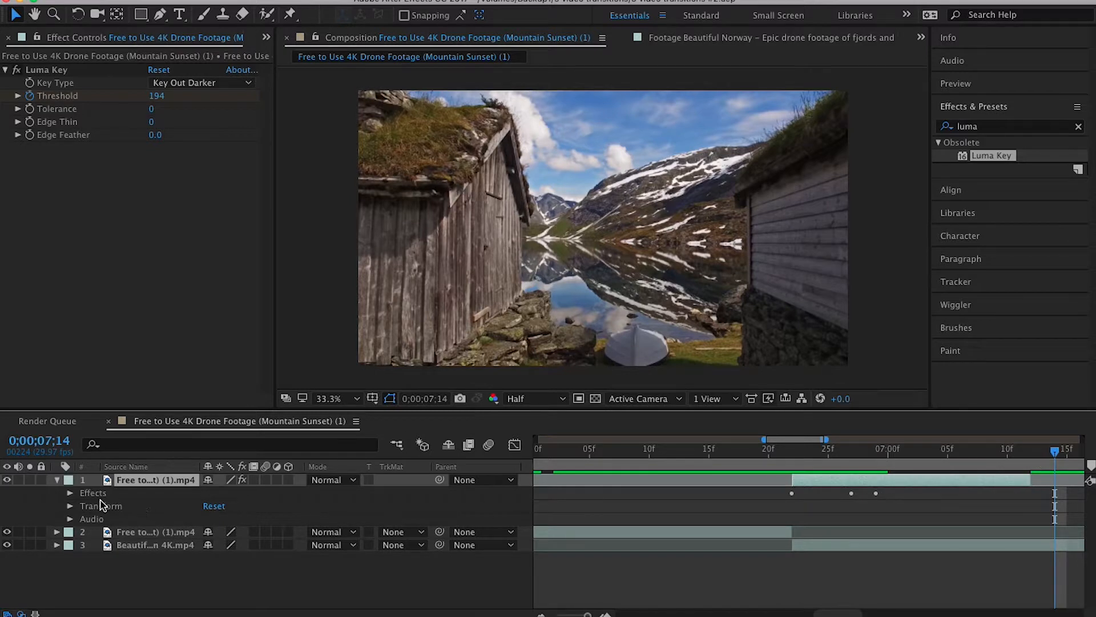
click(70, 493)
click(82, 507)
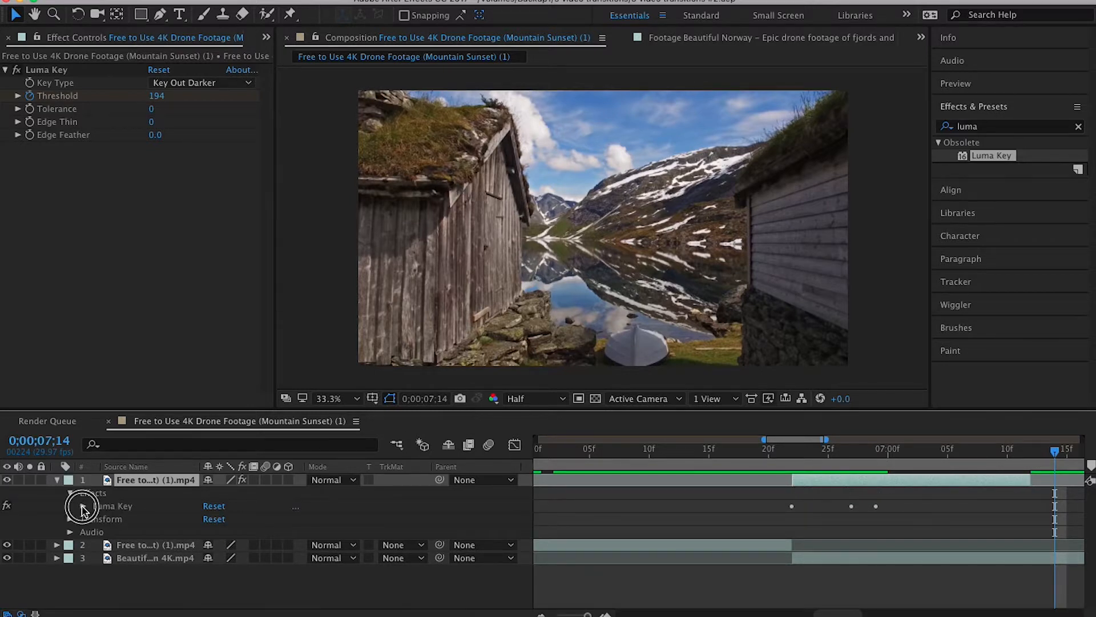
drag(879, 533, 1021, 533)
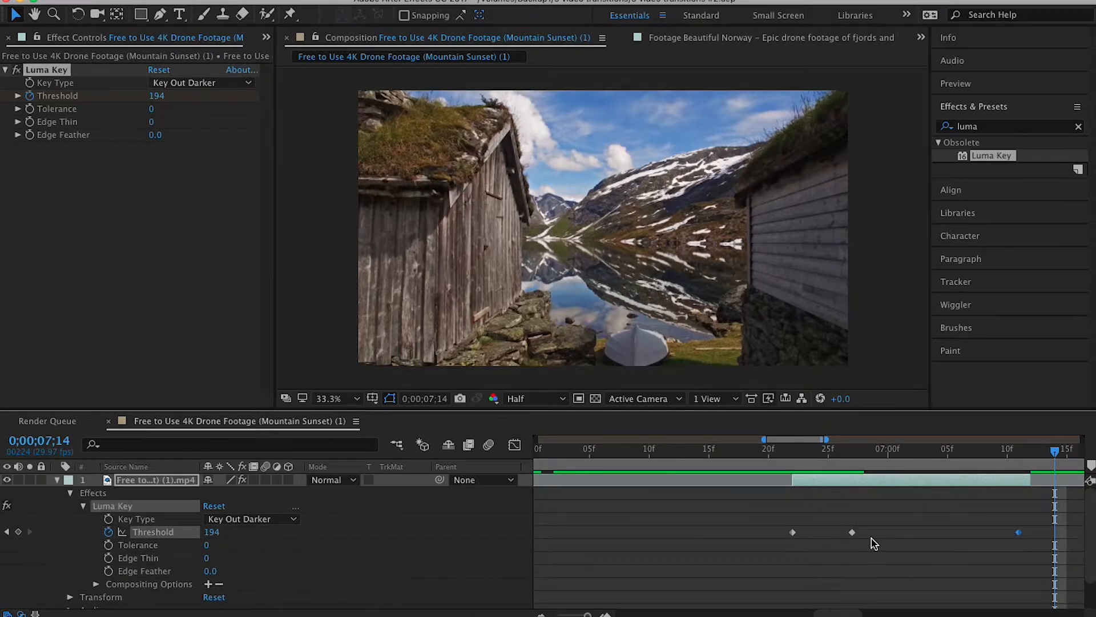
click(961, 533)
drag(852, 532, 961, 536)
- Play the lengthened Luma Key transition from 0;00;06;19 to review its timing
click(756, 460)
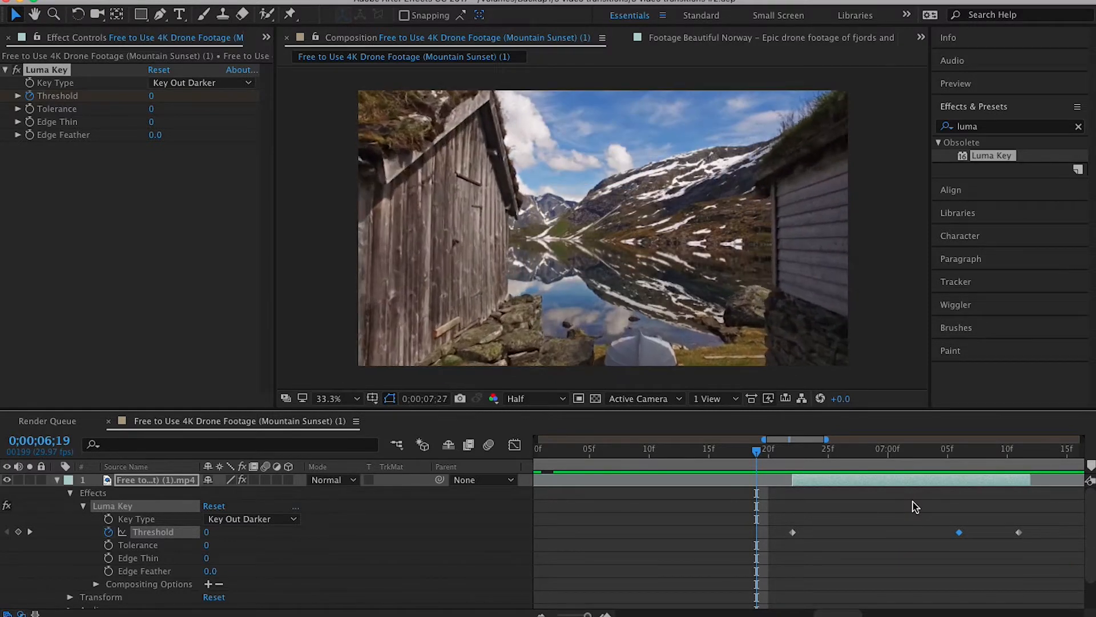
click(759, 461)
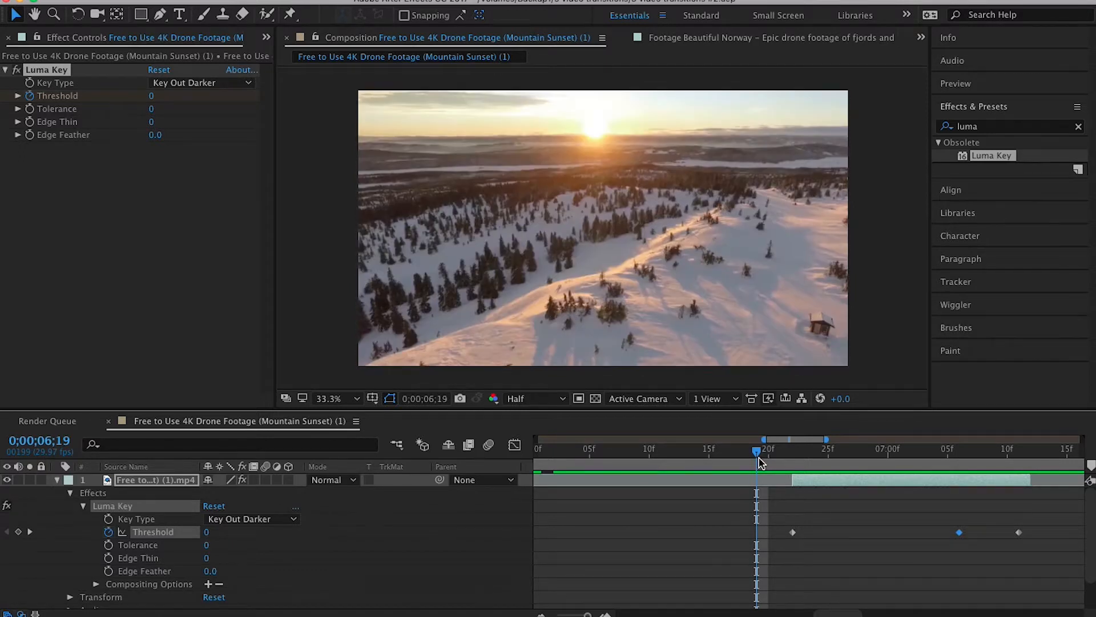
key(space)
key(space)
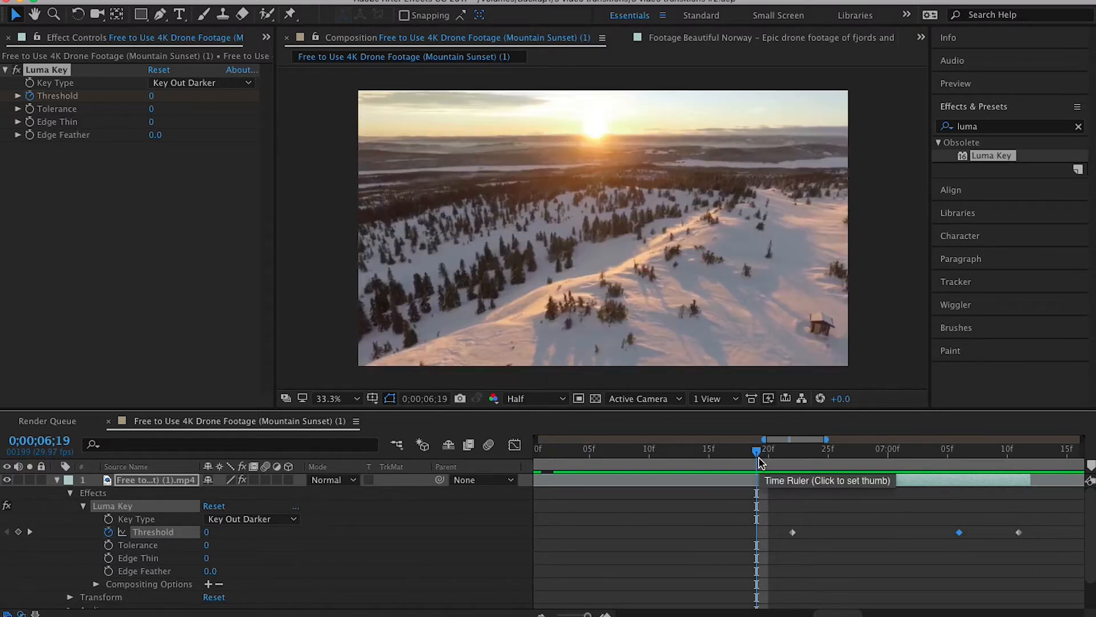
key(space)
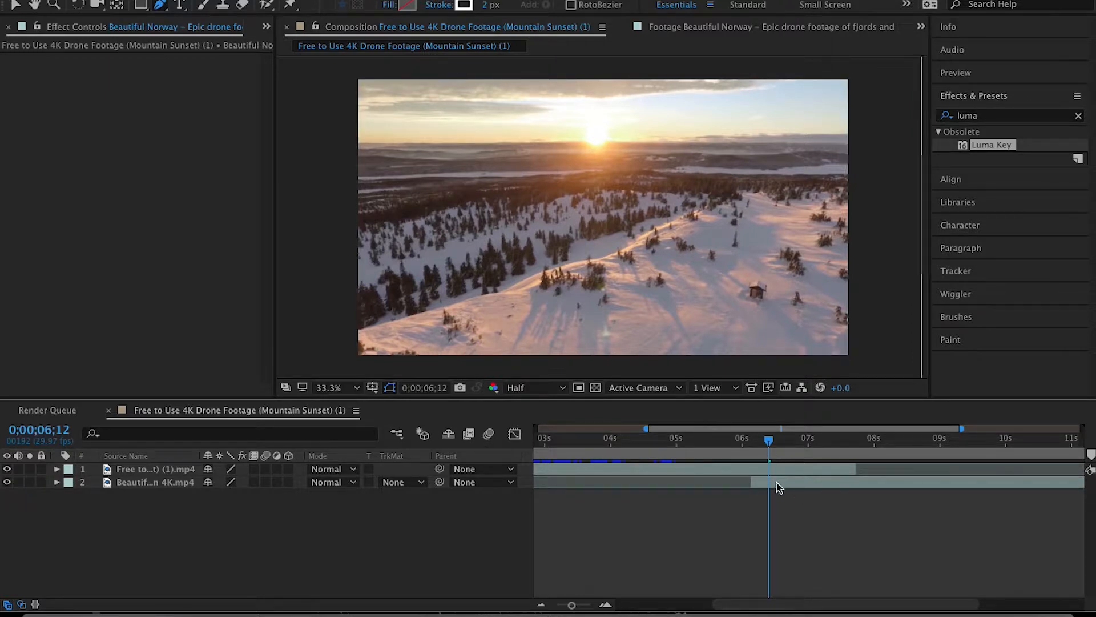
- Hide and show the Mountain Sunset layer to compare the overlapping clips, and move the Beautiful Norway layer above it
click(7, 469)
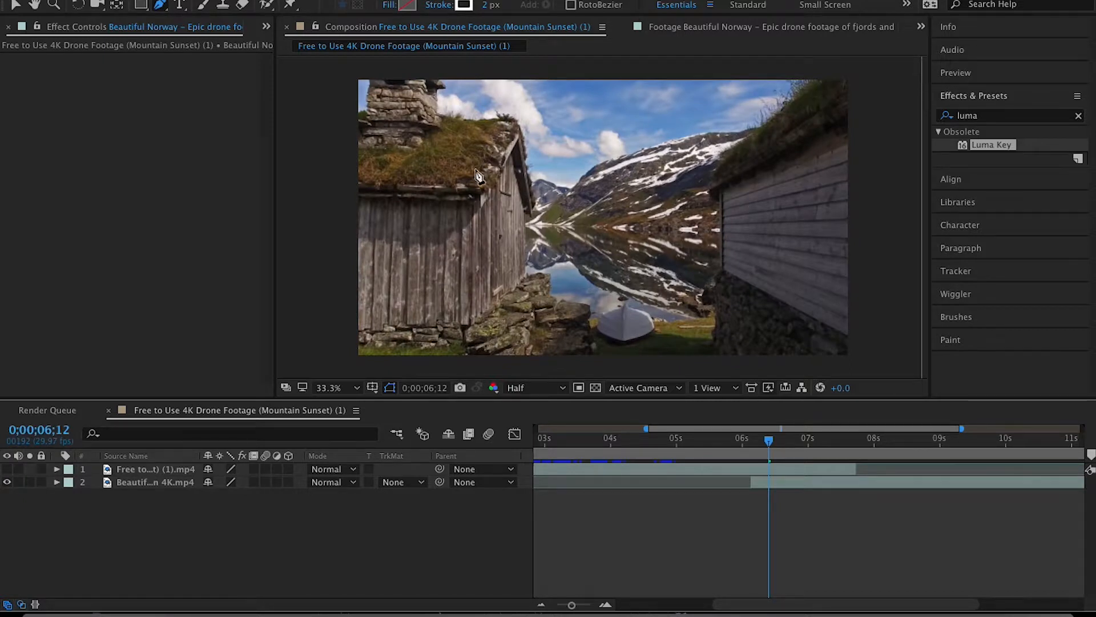
click(6, 468)
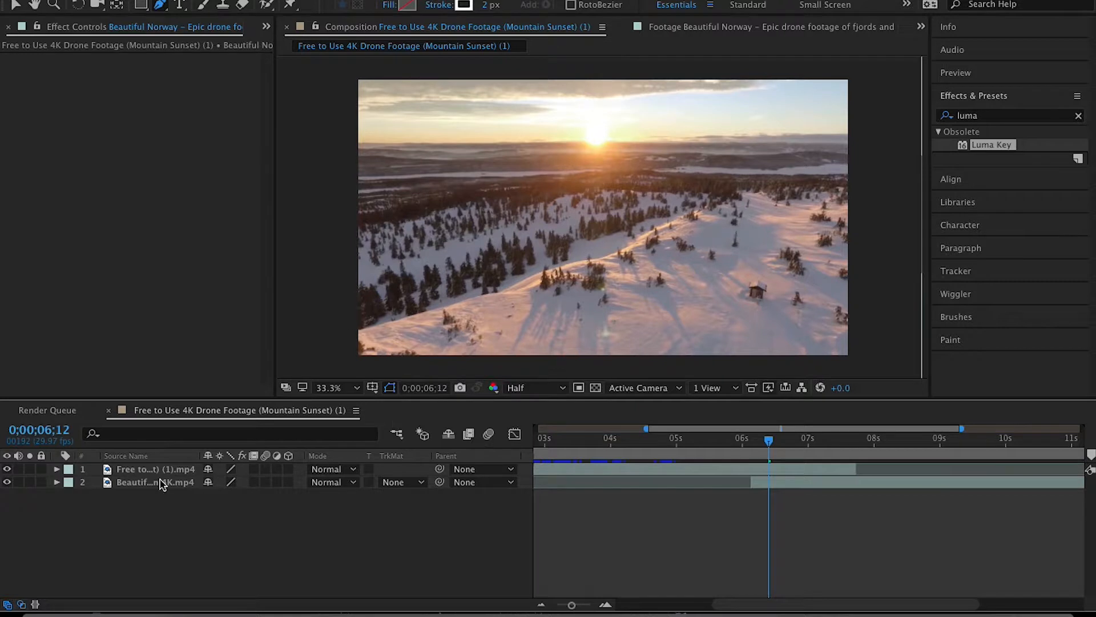
drag(142, 483, 150, 467)
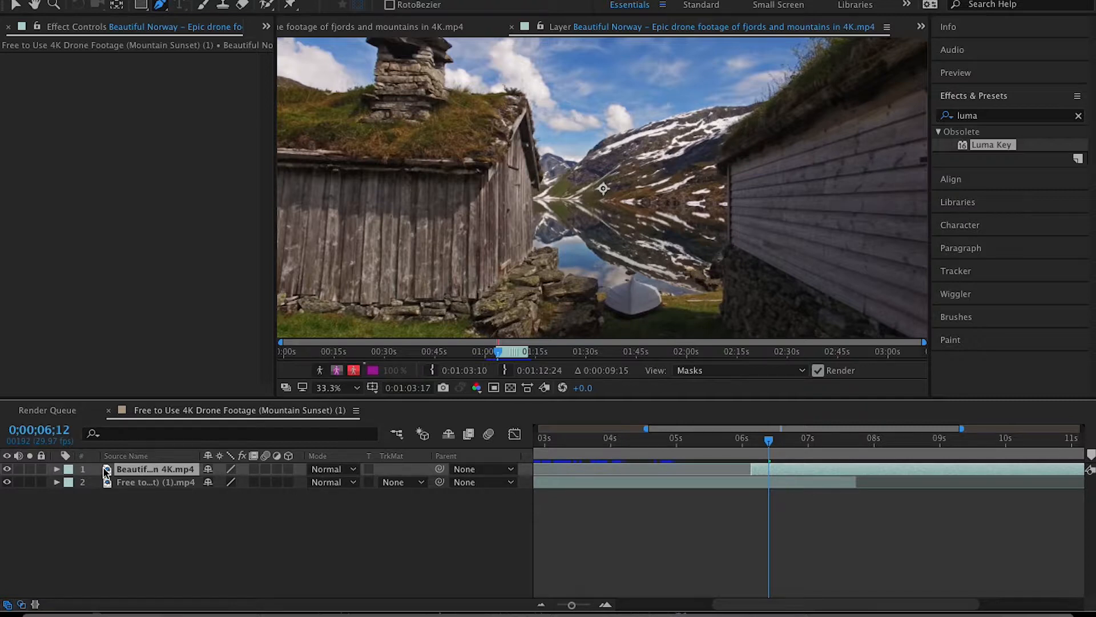
- Trace a Pen tool mask around the wooden buildings in the Beautiful Norway layer view, beginning along the right-hand building's roof and wall
click(58, 469)
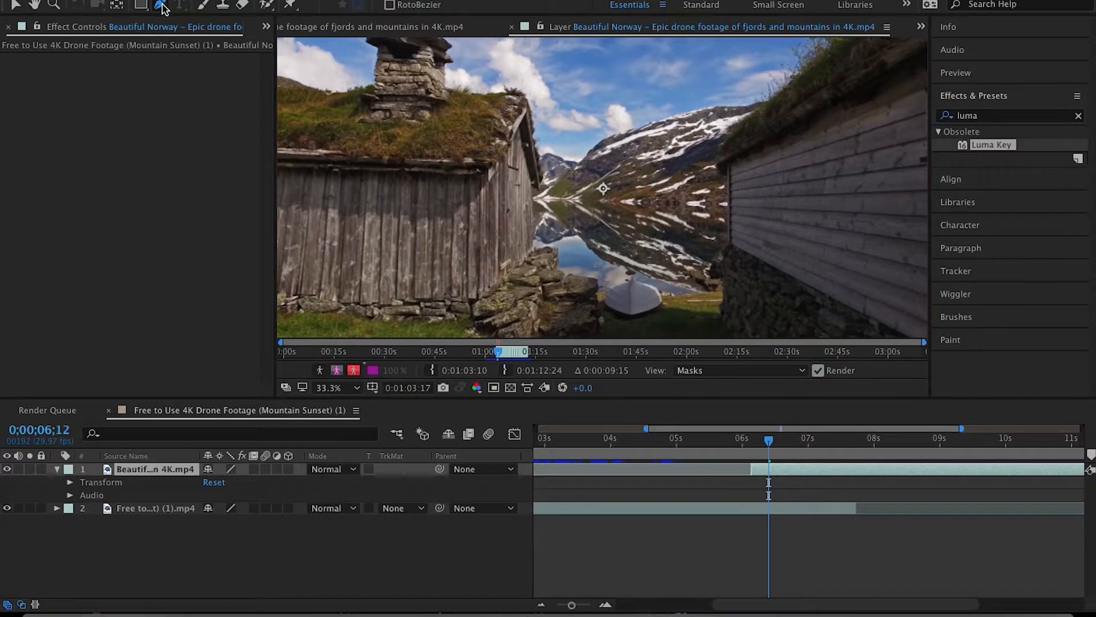
click(842, 40)
click(732, 130)
click(718, 160)
click(720, 172)
click(729, 165)
click(730, 244)
click(725, 279)
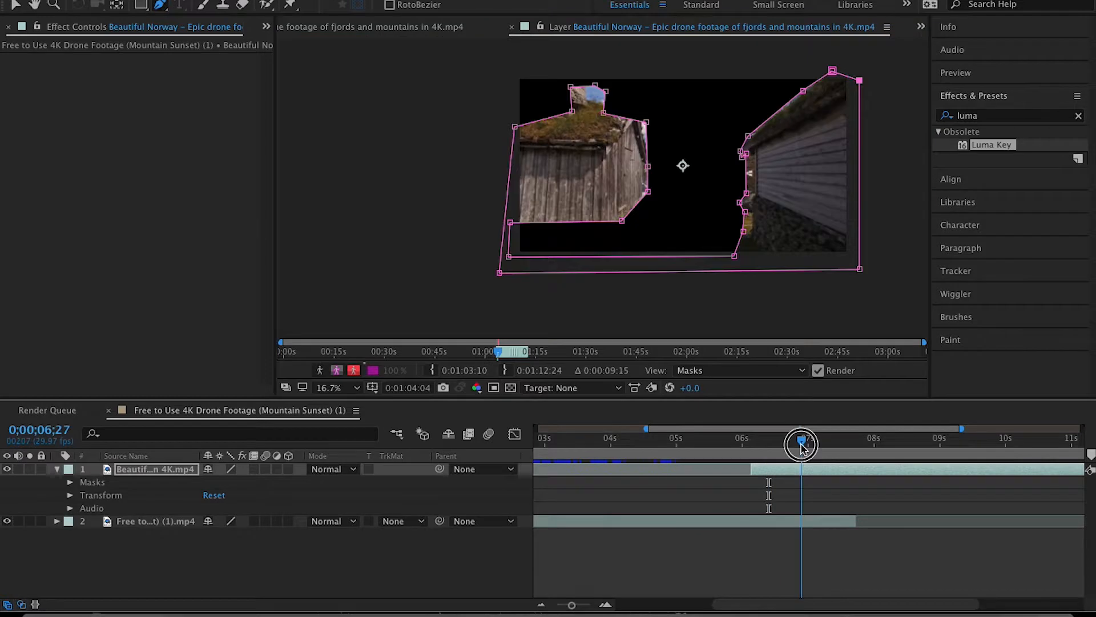
- Go to 0;00;07;03 and set the first Mask Path keyframe for the Beautiful Norway layer's mask
drag(802, 447, 815, 449)
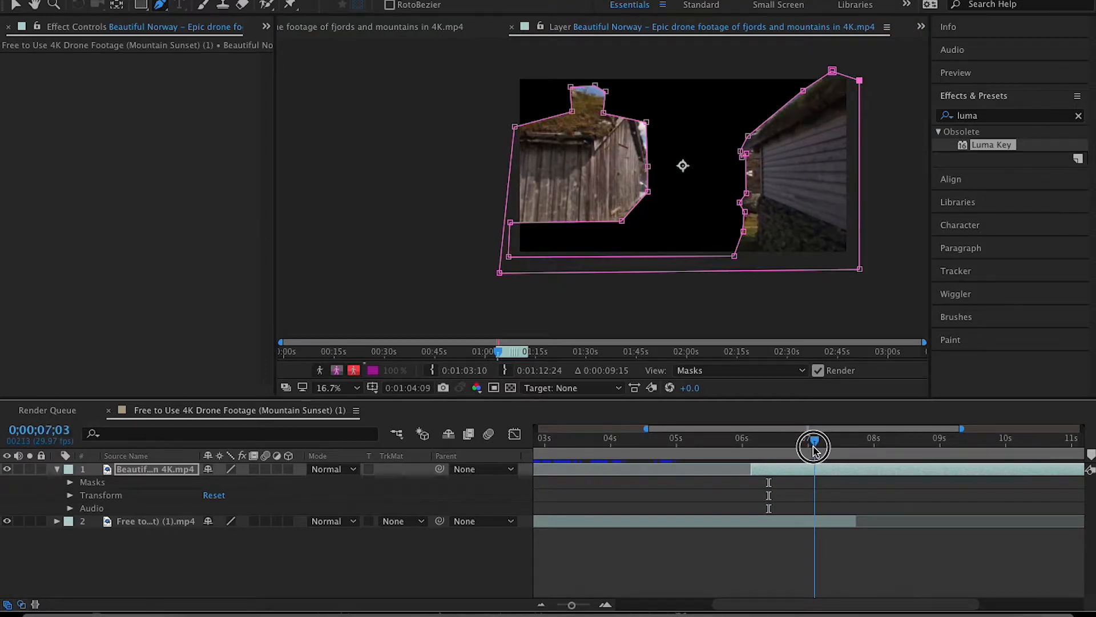
click(69, 482)
click(83, 495)
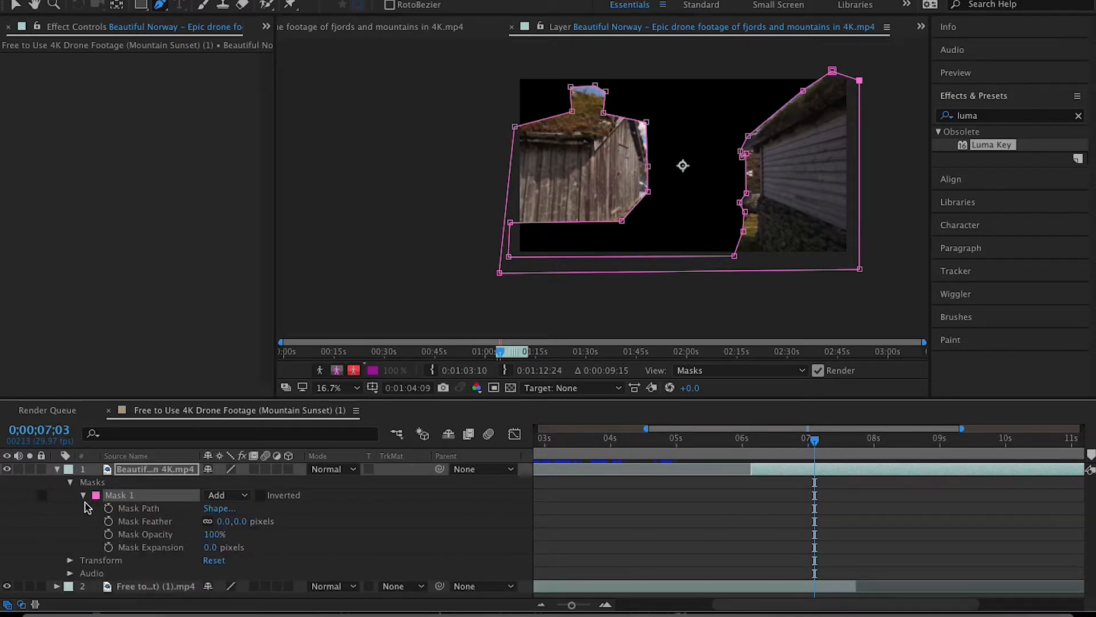
click(108, 509)
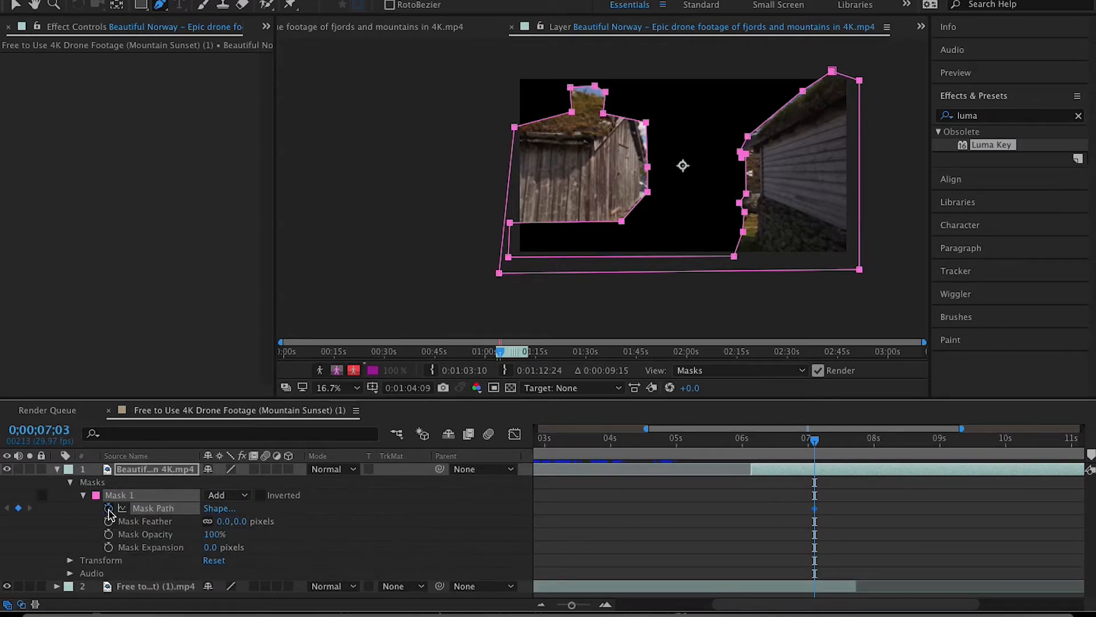
- Move the whole mask straight down out of the frame at 0;00;06;04, where the Beautiful Norway clip starts
drag(815, 439, 751, 444)
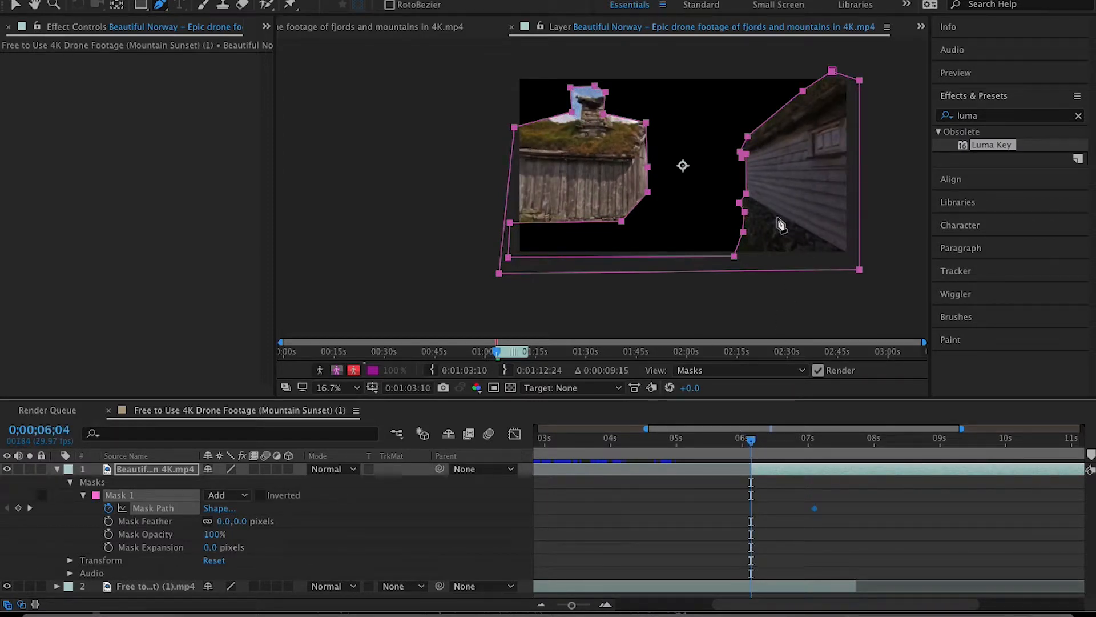
click(17, 6)
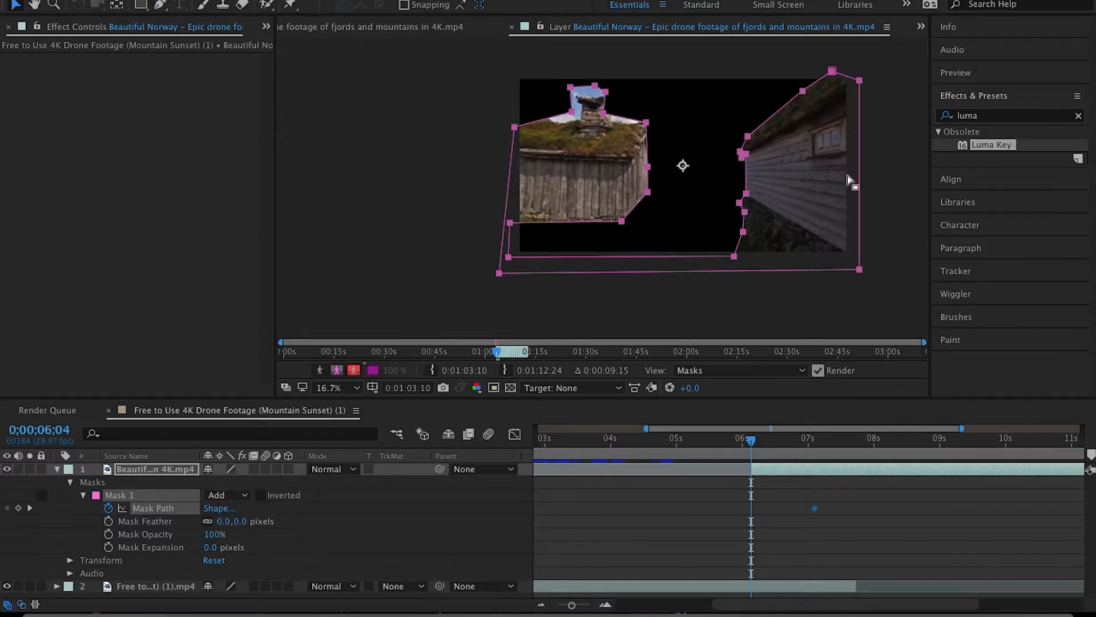
drag(803, 98, 802, 281)
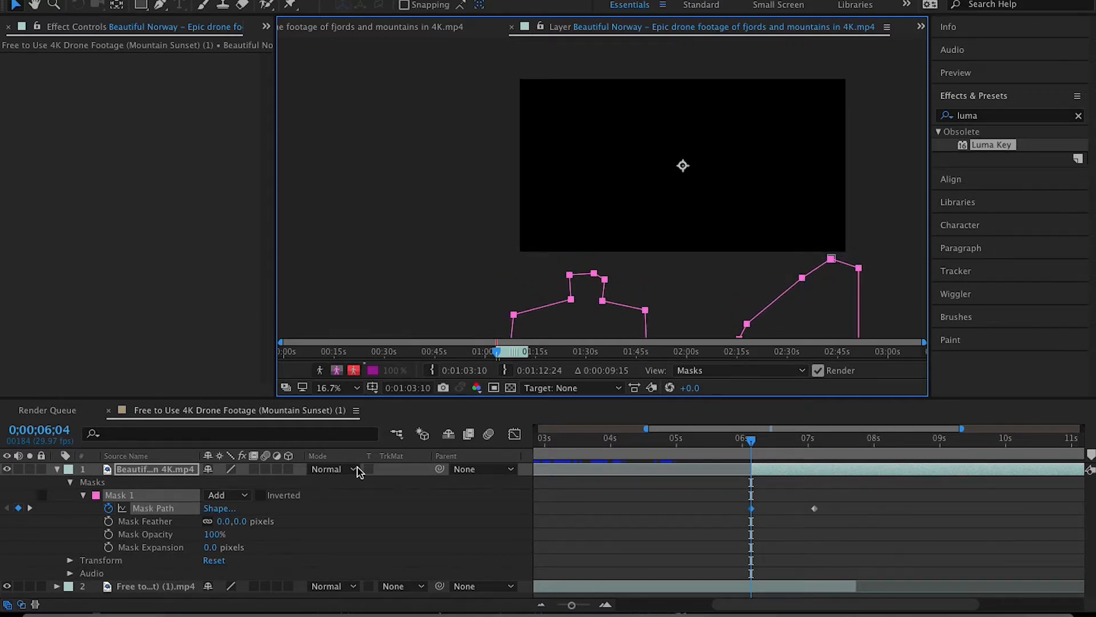
- Keyframe the Mask Expansion with 0 pixels at 0;00;07;03 and 1200 pixels at 0;00;07;25
drag(755, 447, 818, 451)
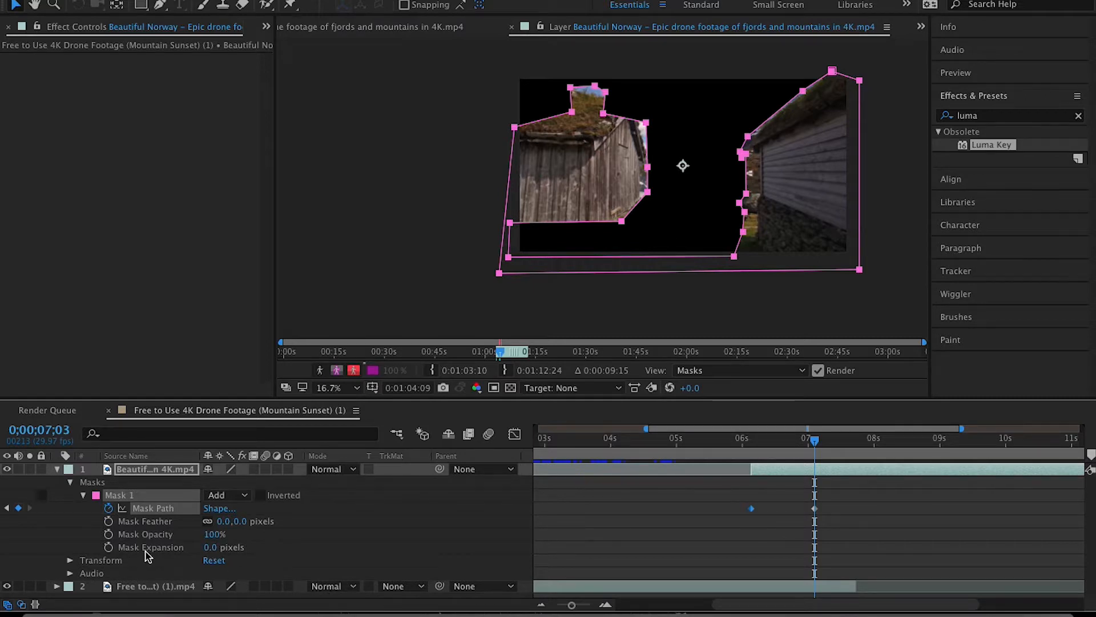
click(108, 547)
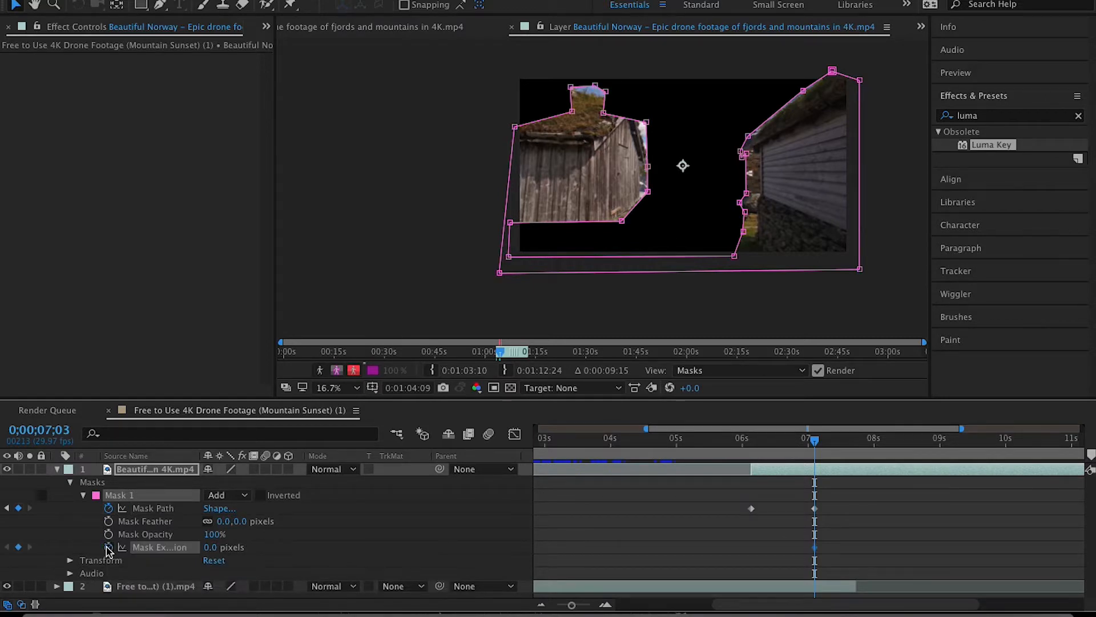
mouse_move(815, 445)
mouse_down()
mouse_move(880, 450)
mouse_move(866, 452)
mouse_up()
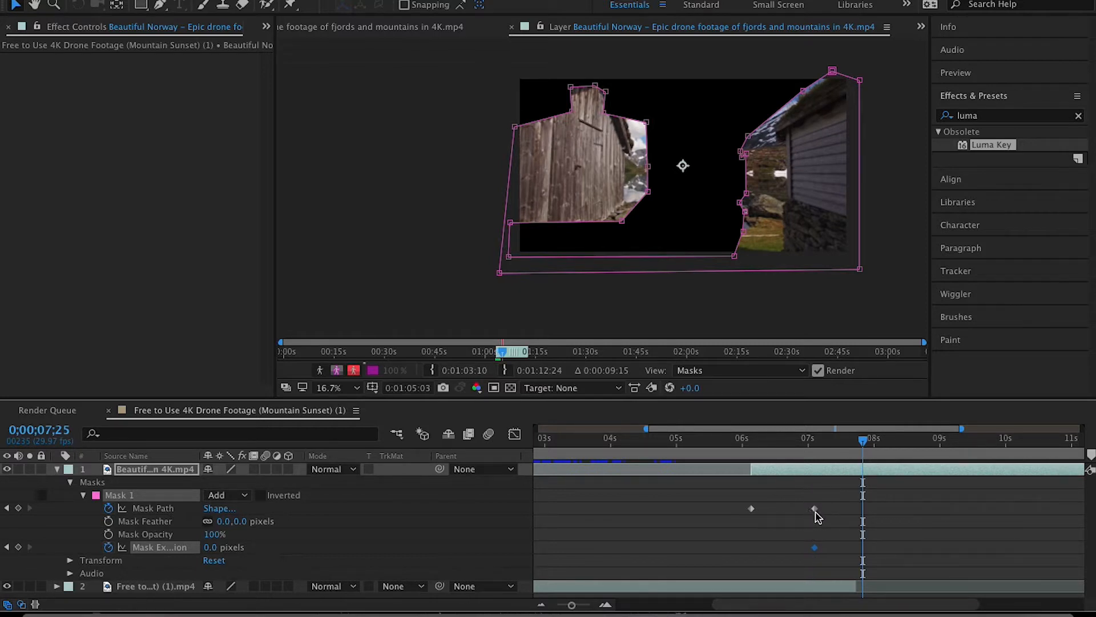
click(211, 547)
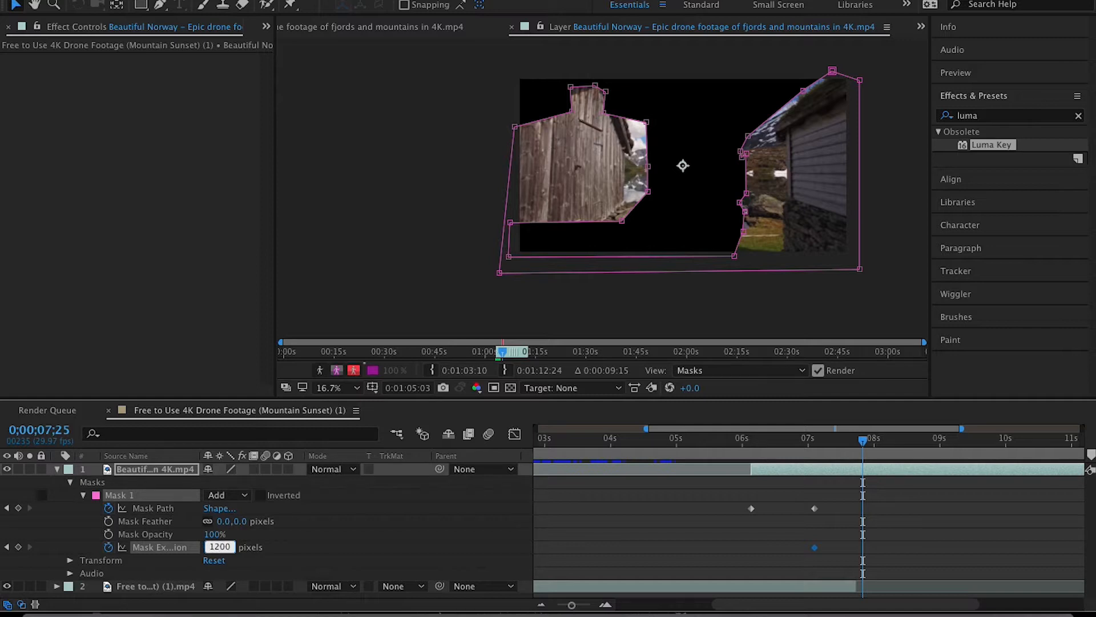
key(Return)
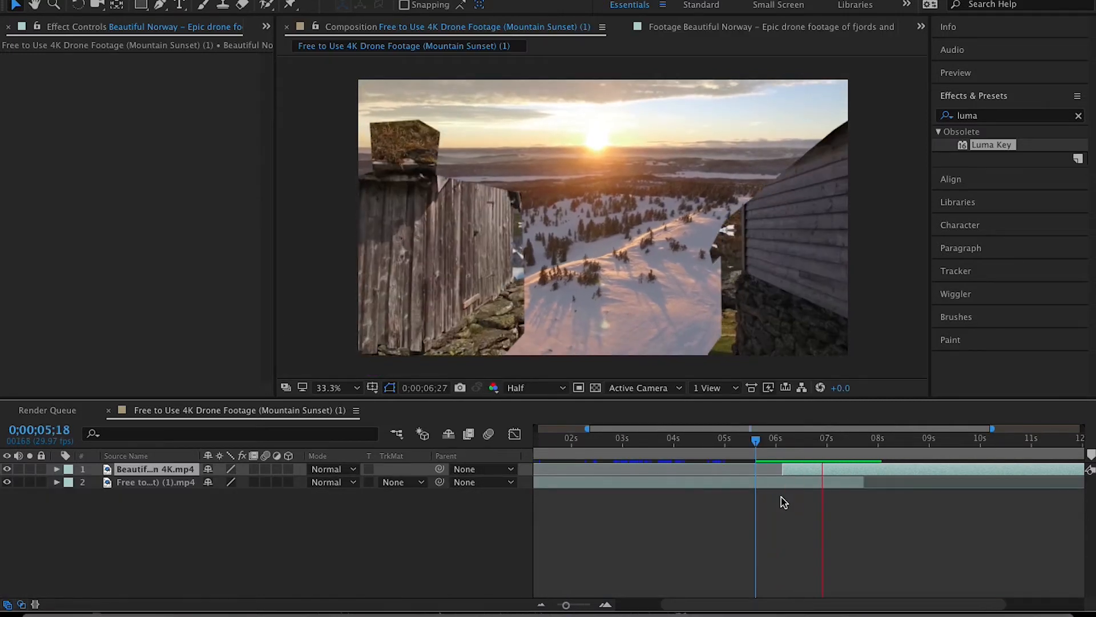
- Shift the last Mask Path keyframe to about 0;00;06;17 and the Mask Expansion keyframes to about 0;00;06;17 and 0;00;07;03
key(space)
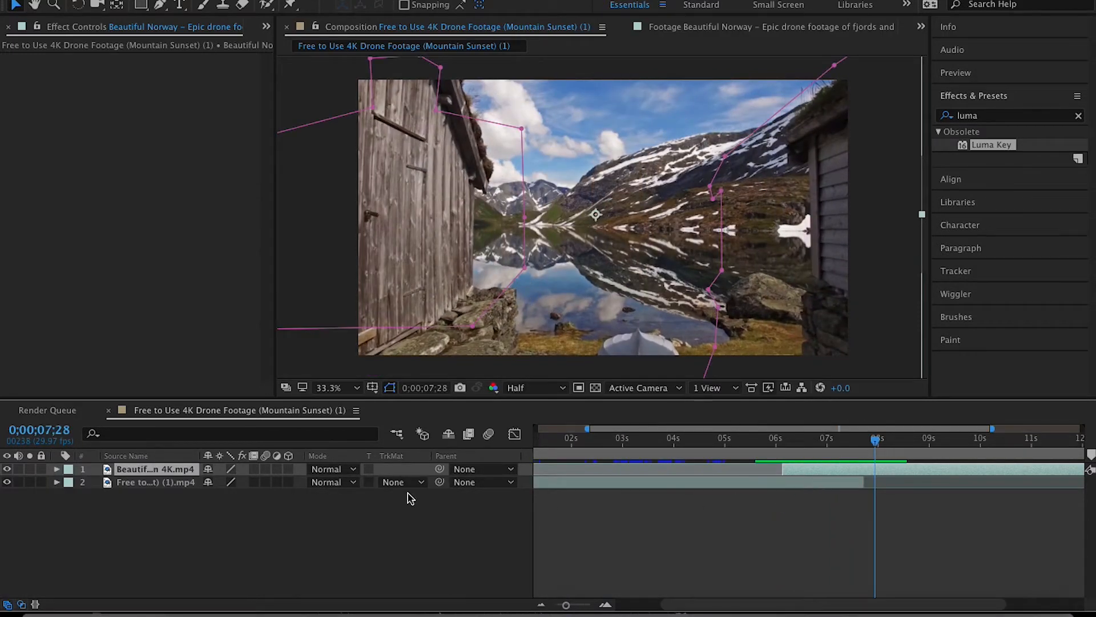
click(57, 468)
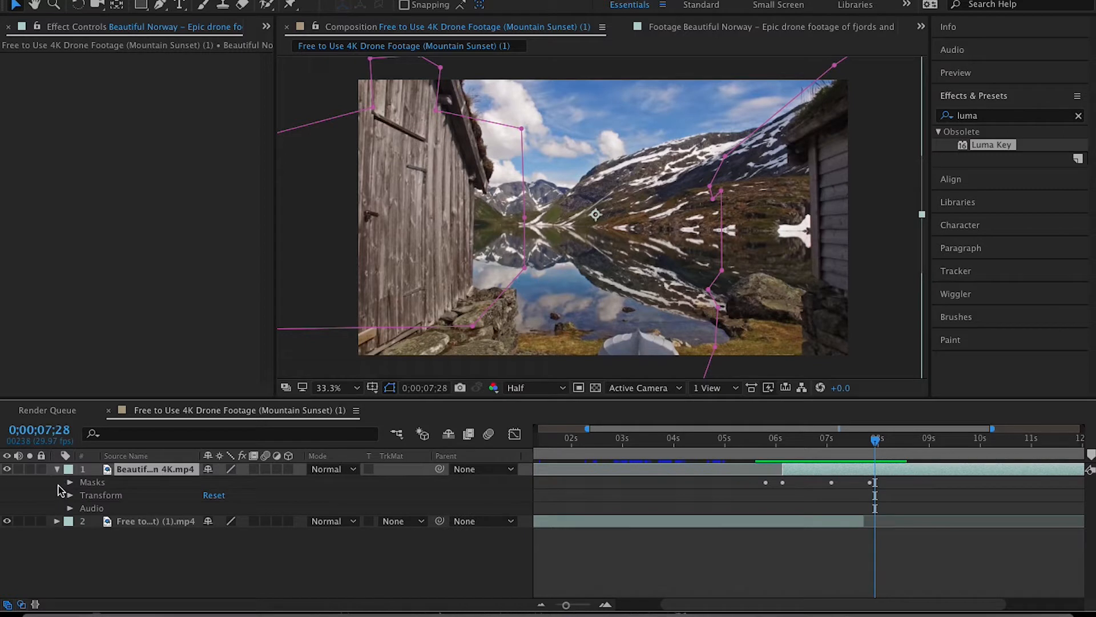
click(70, 483)
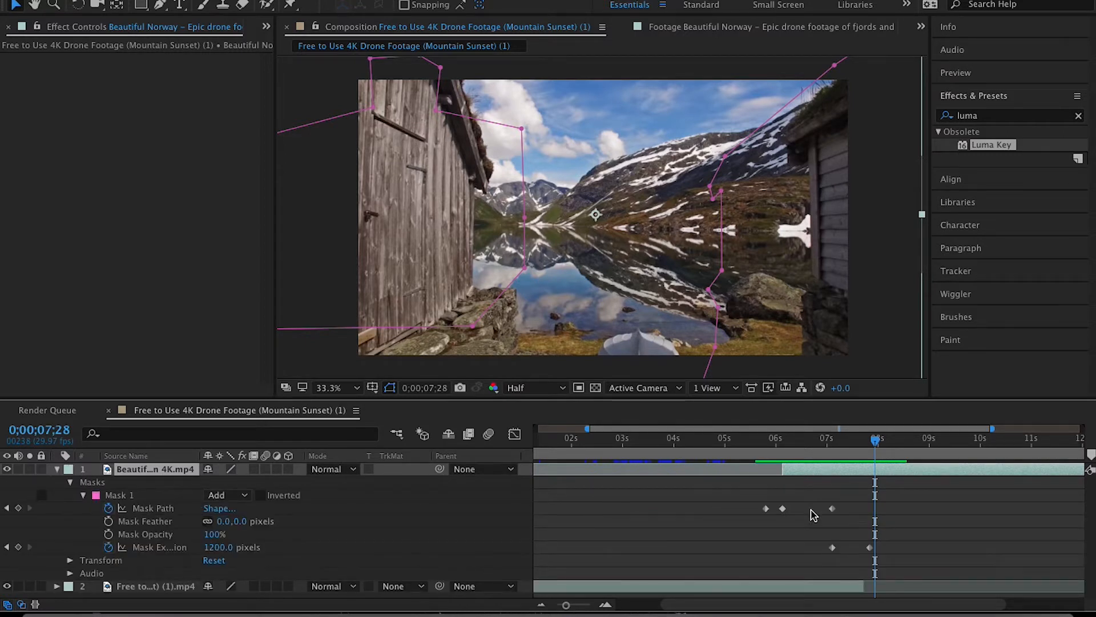
drag(873, 448, 804, 459)
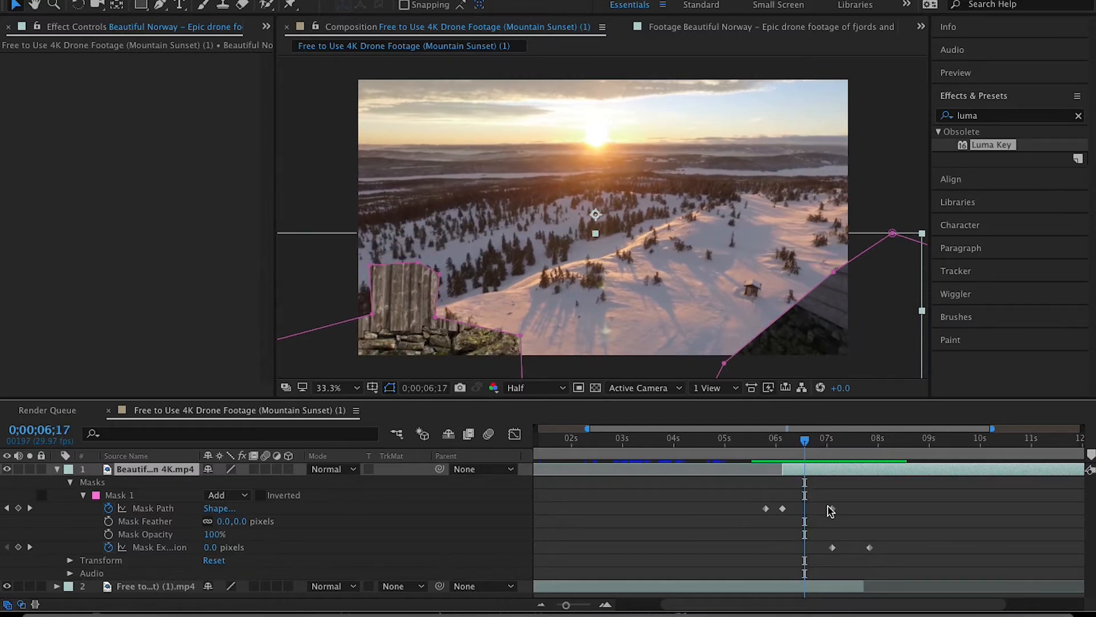
drag(833, 509, 807, 514)
mouse_move(832, 548)
mouse_down()
mouse_move(807, 551)
mouse_move(852, 555)
mouse_move(833, 552)
mouse_up()
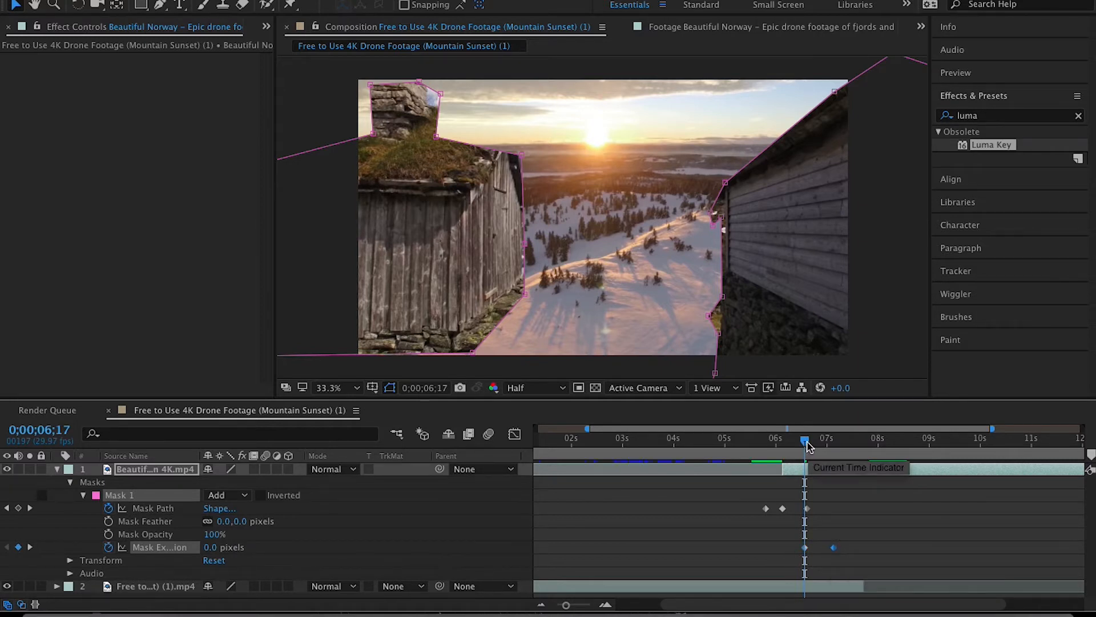
- Preview the mask transition between the two drone clips from 0;00;05;17
drag(805, 445, 754, 453)
key(space)
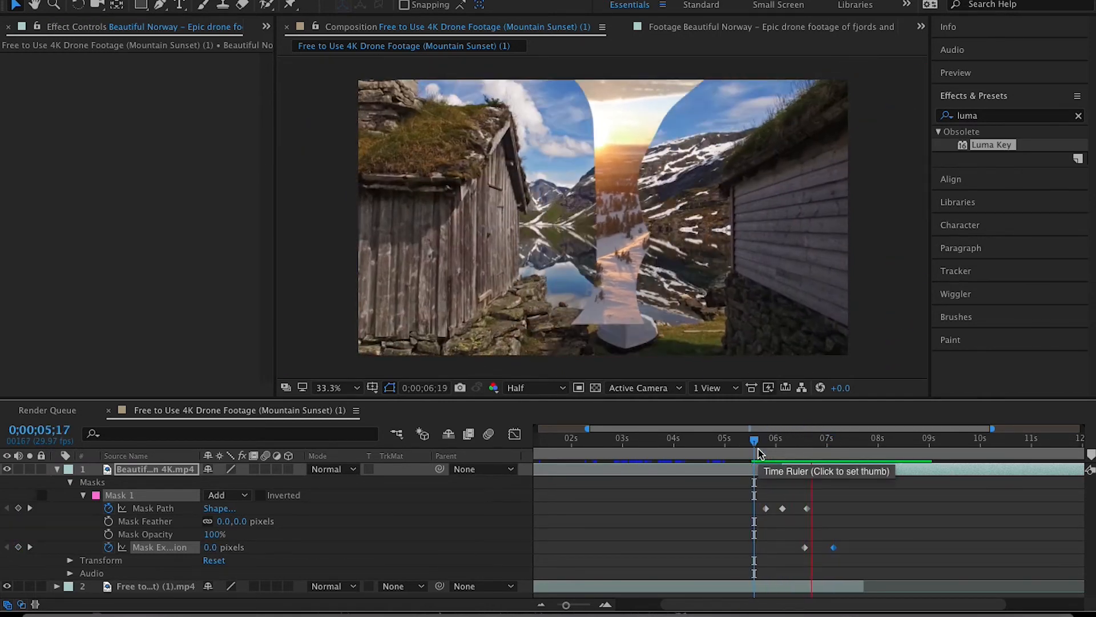
key(space)
- Move the last Mask Path keyframe to about 0;00;06;14 and the Mask Expansion keyframes to about 0;00;06;15 and 0;00;06;27, and preview from 0;00;05;13
drag(849, 449, 779, 451)
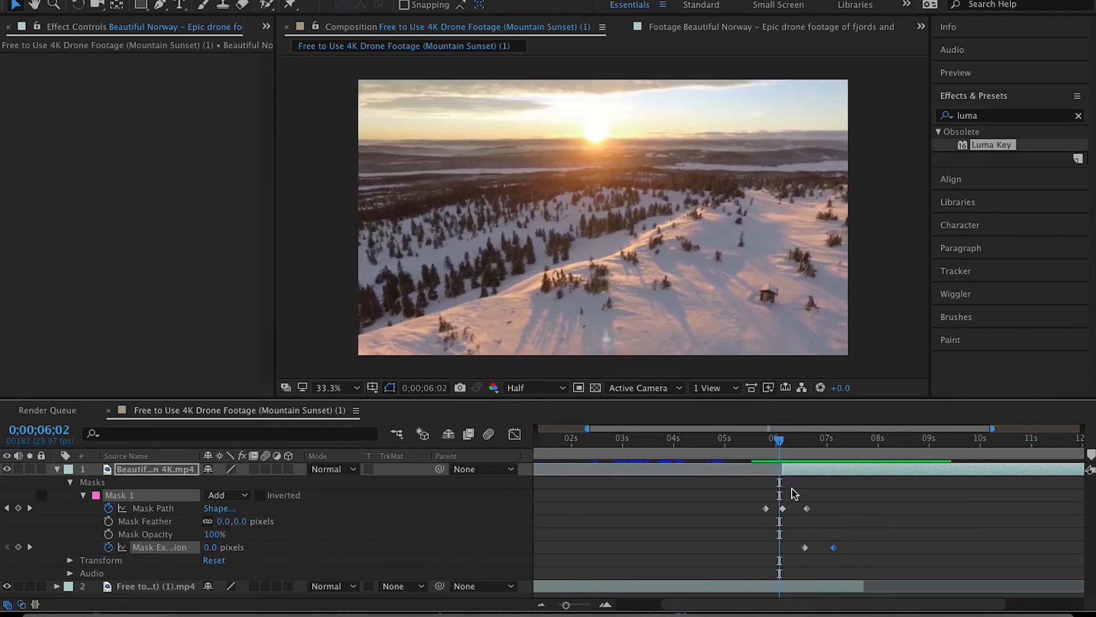
drag(806, 508, 802, 508)
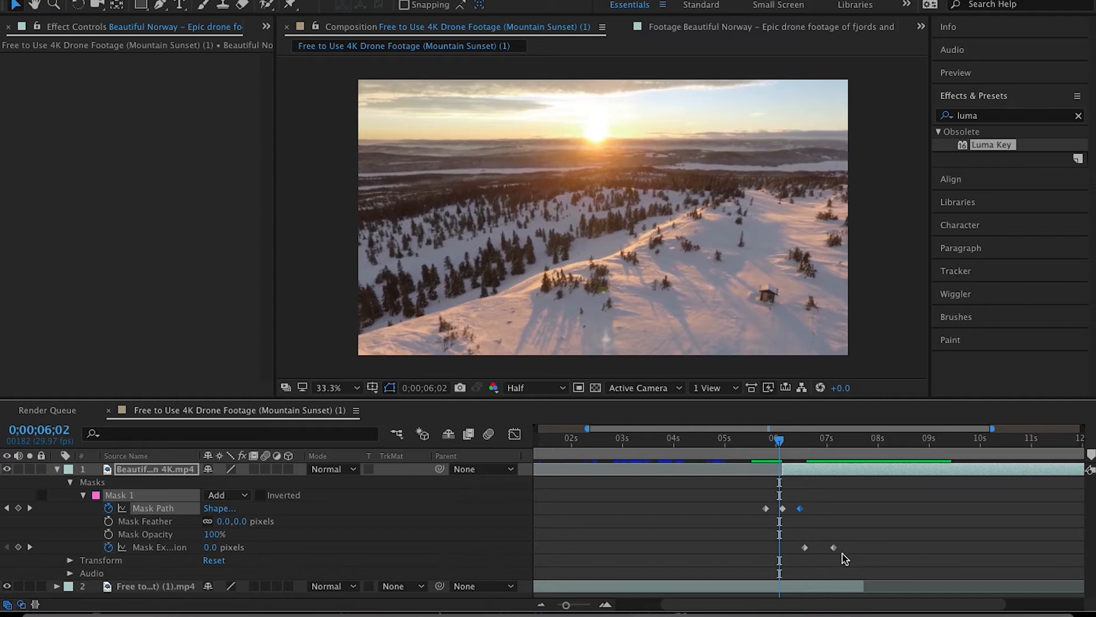
drag(834, 549, 827, 552)
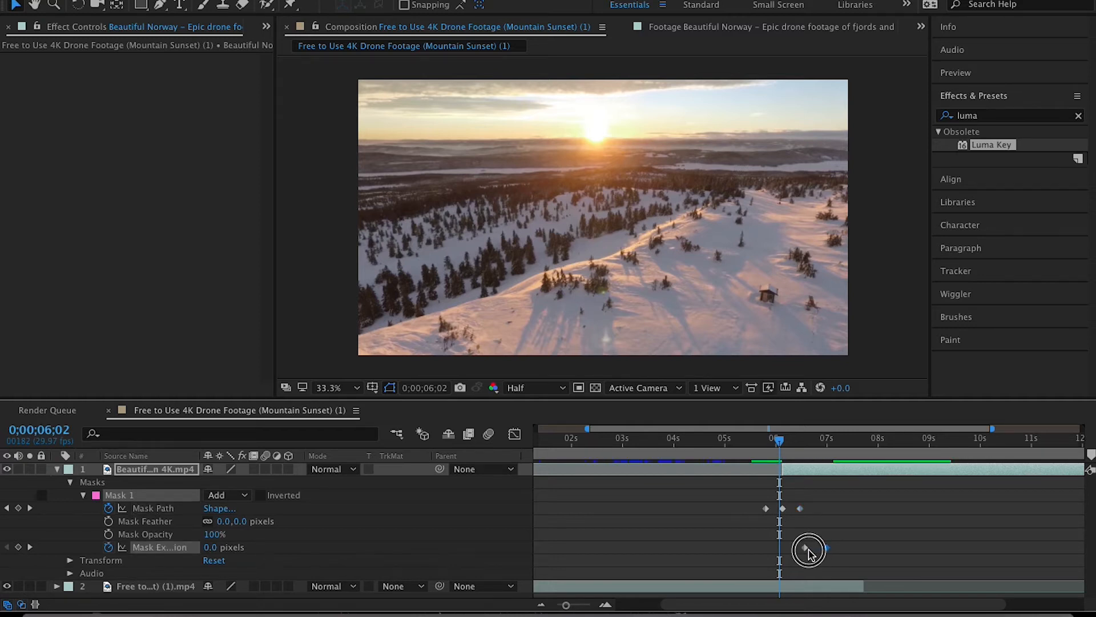
click(803, 551)
drag(803, 551, 823, 554)
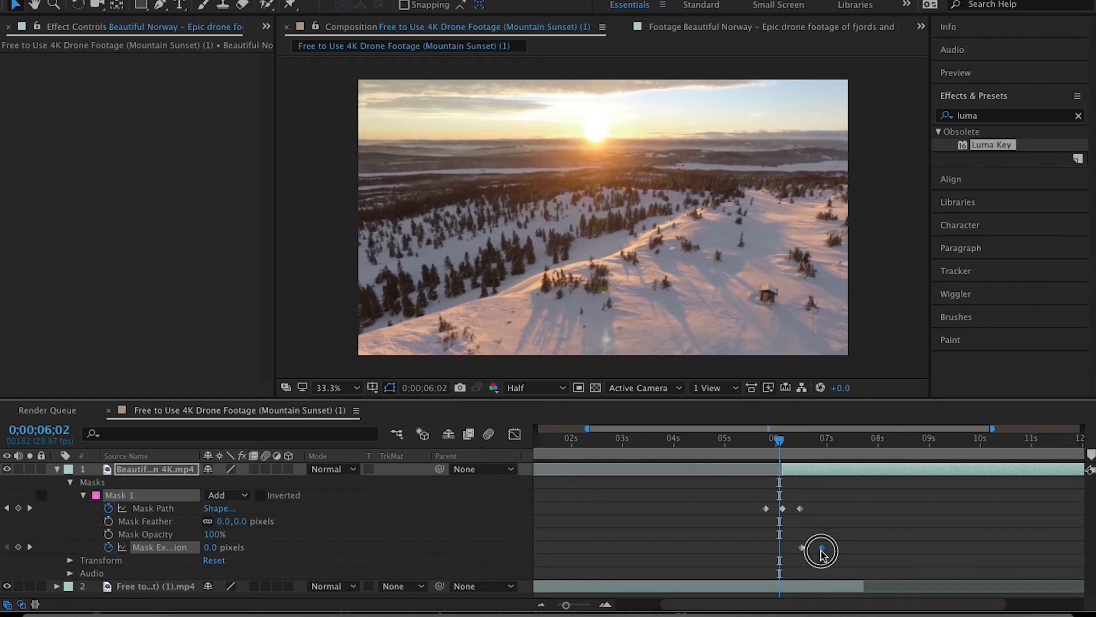
click(747, 443)
key(space)
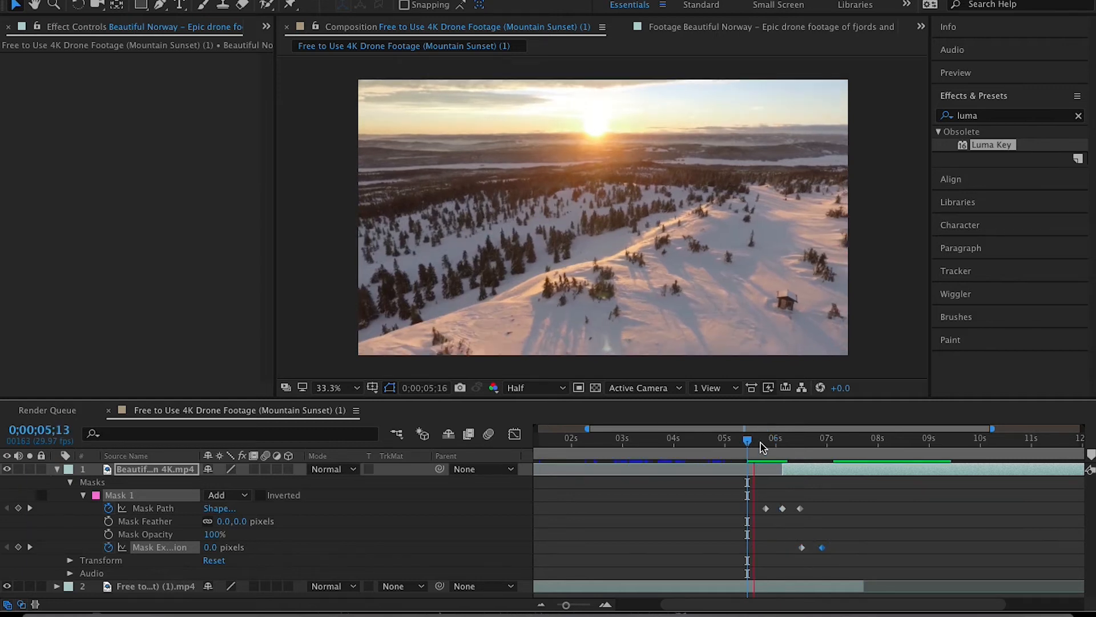